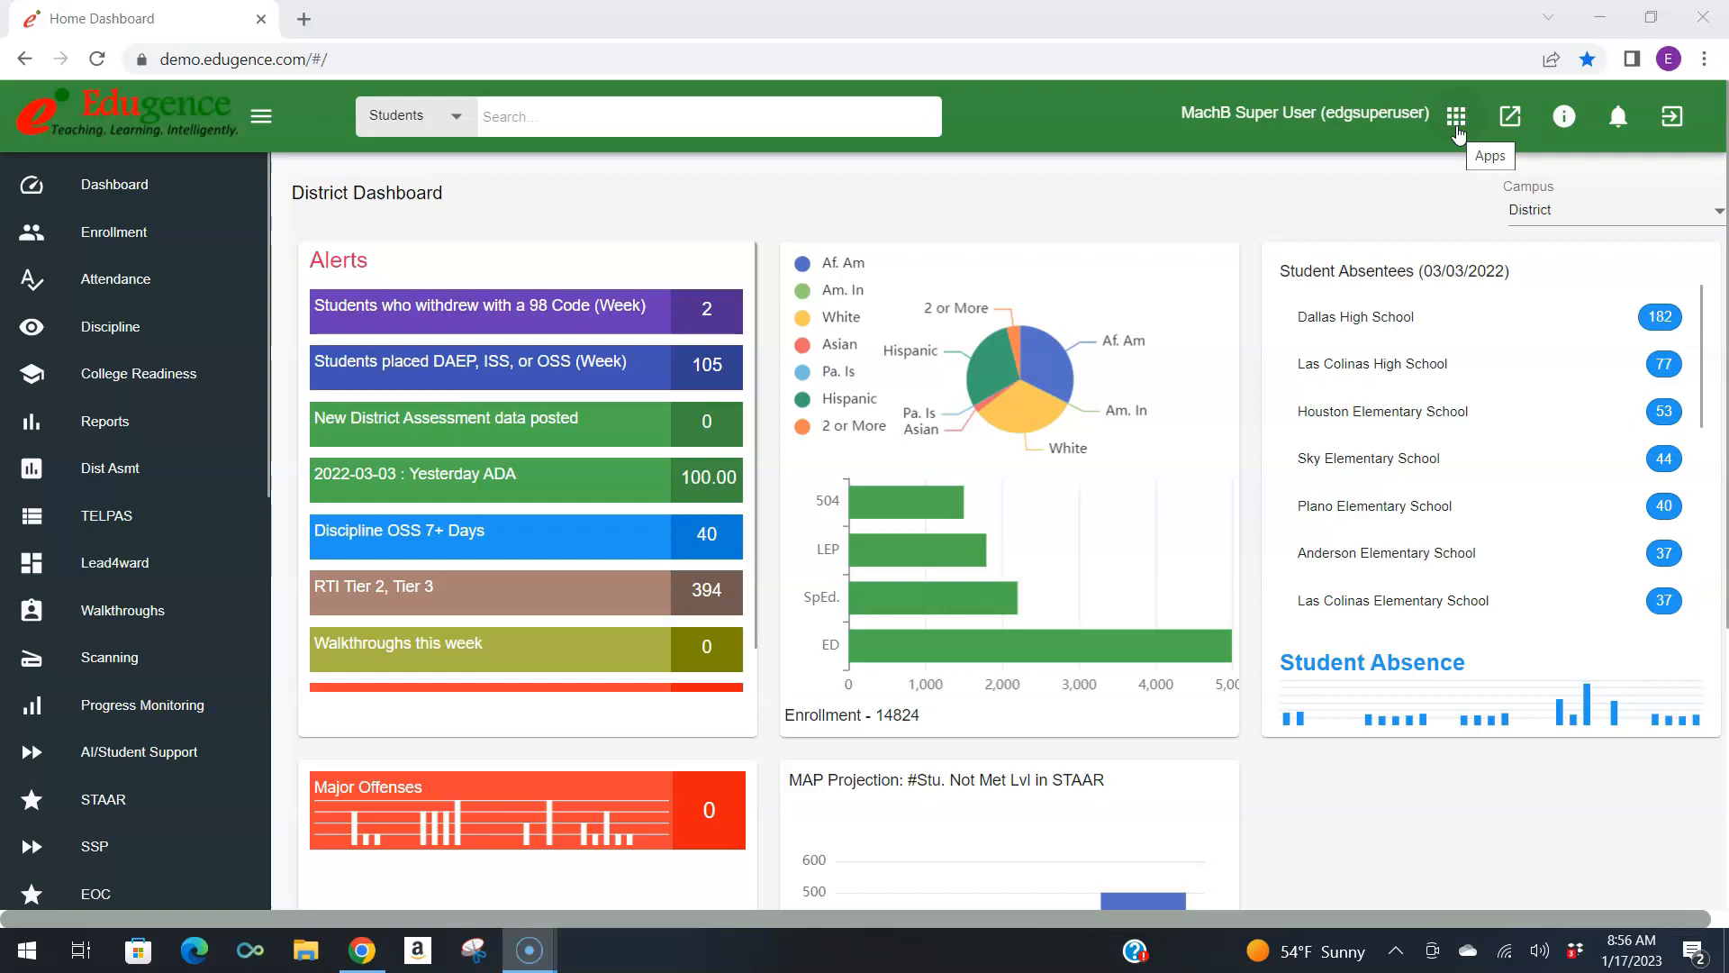
# Open the local assessment management app and start a new assessment.
pyautogui.click(1456, 126)
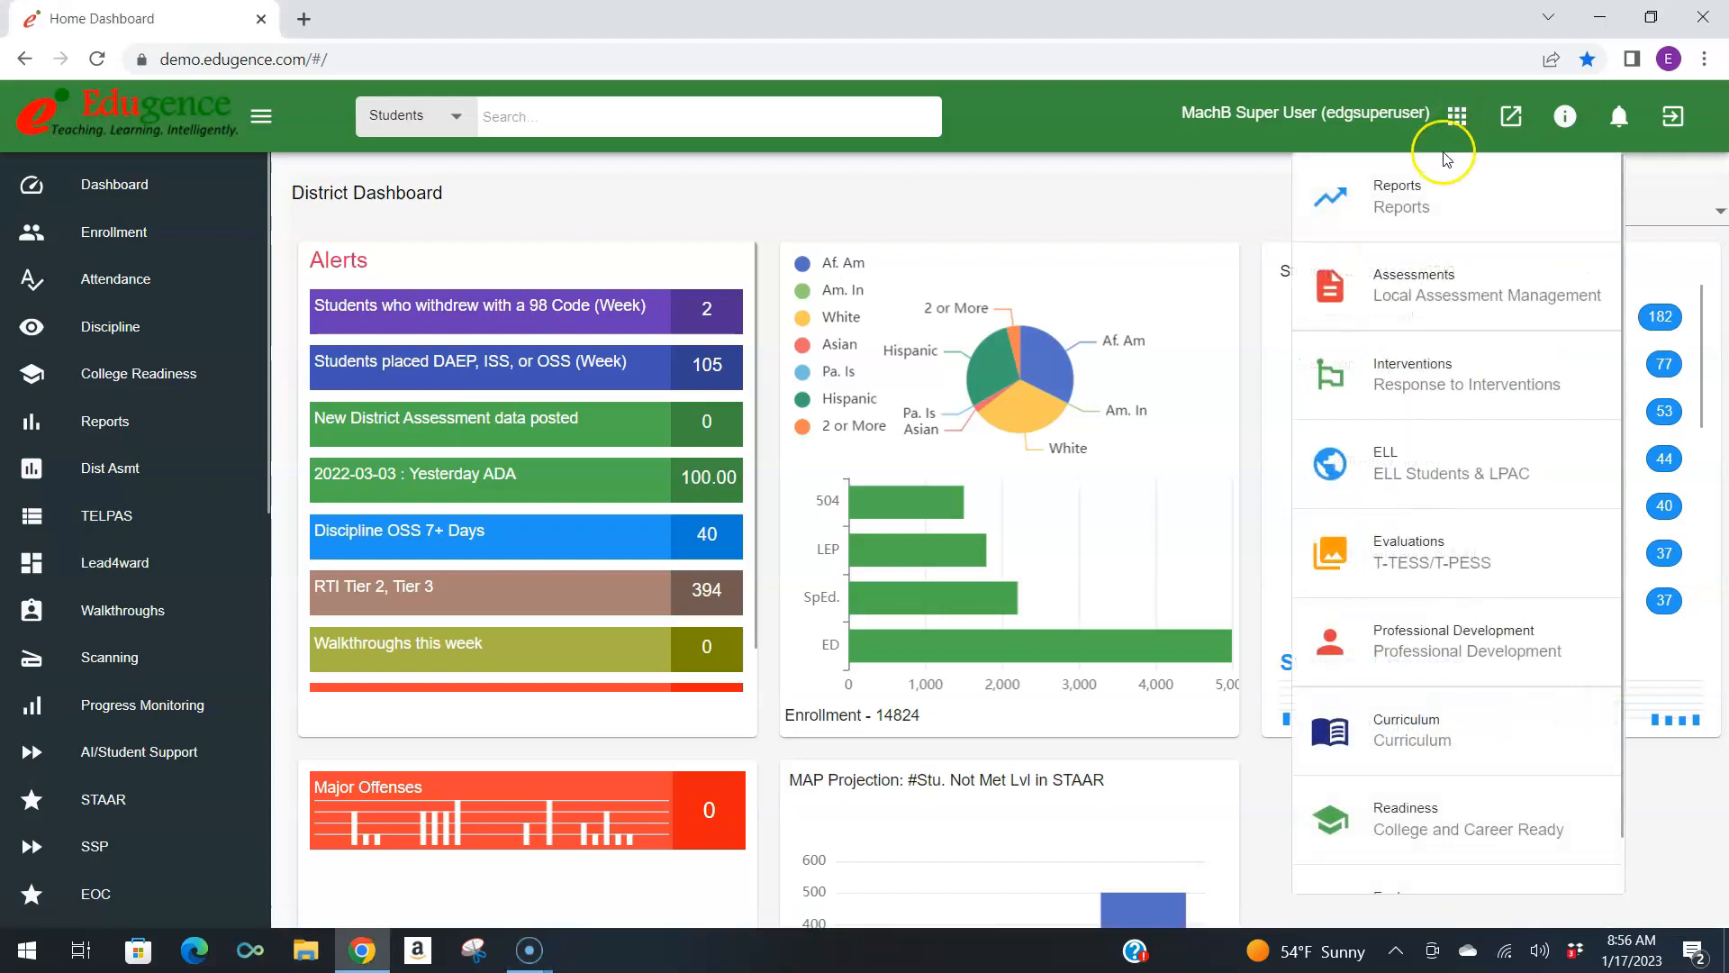
pyautogui.click(1401, 272)
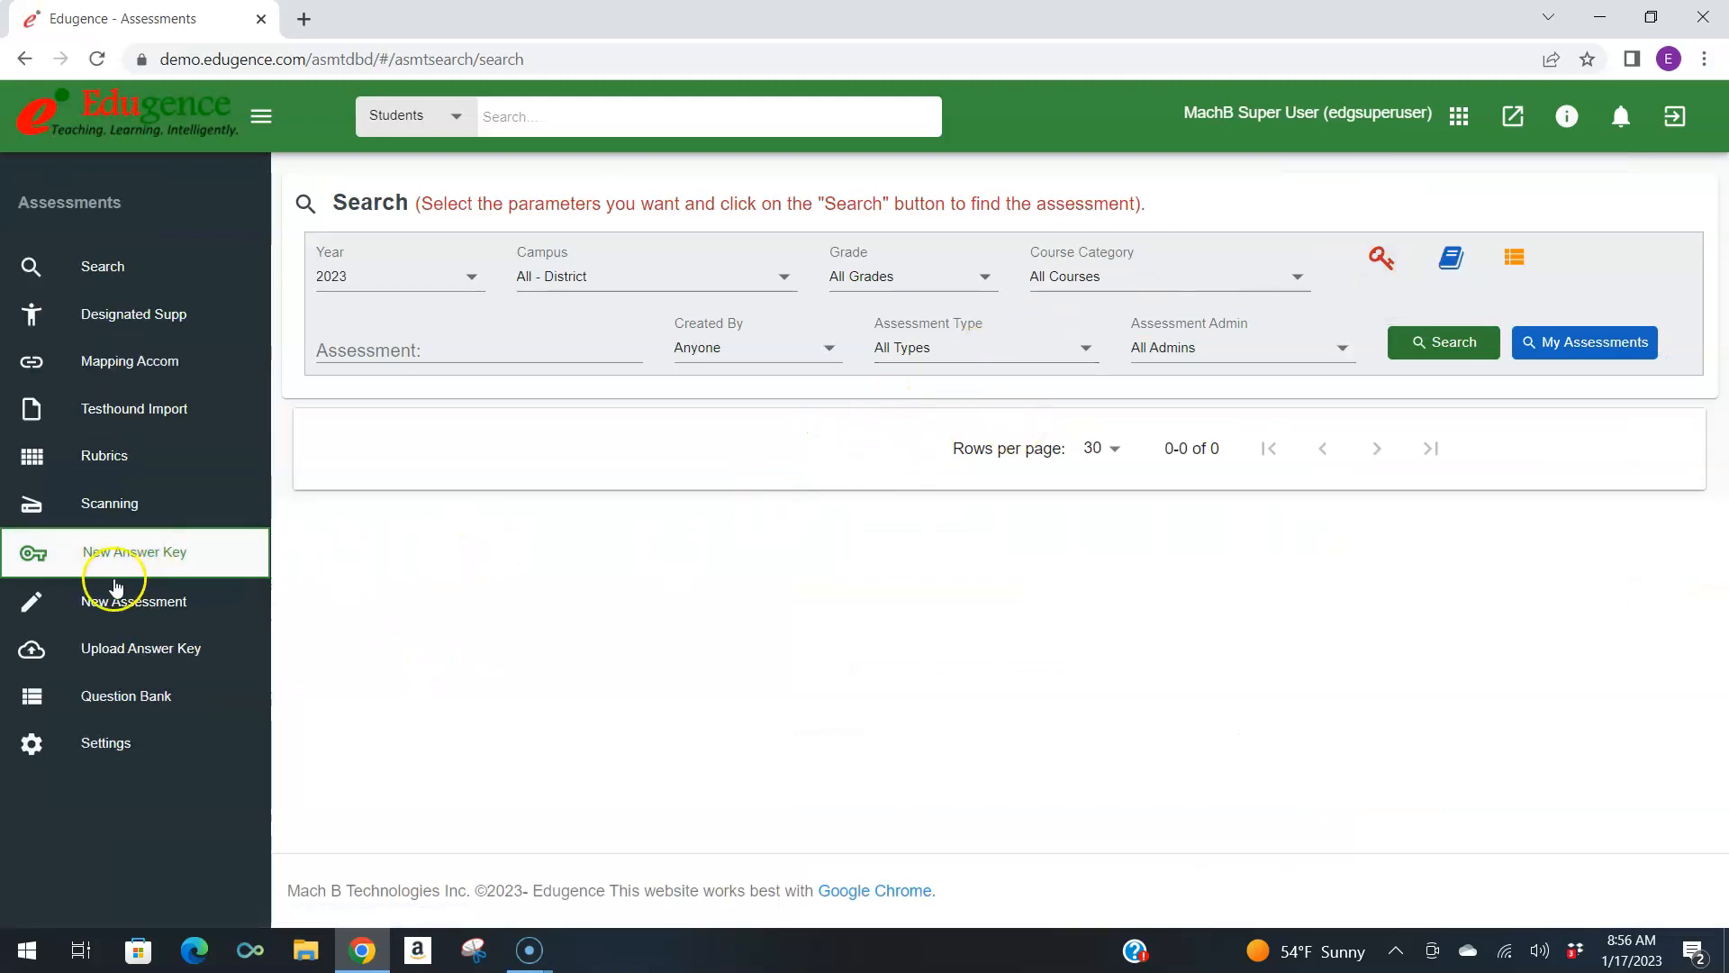
pyautogui.click(108, 608)
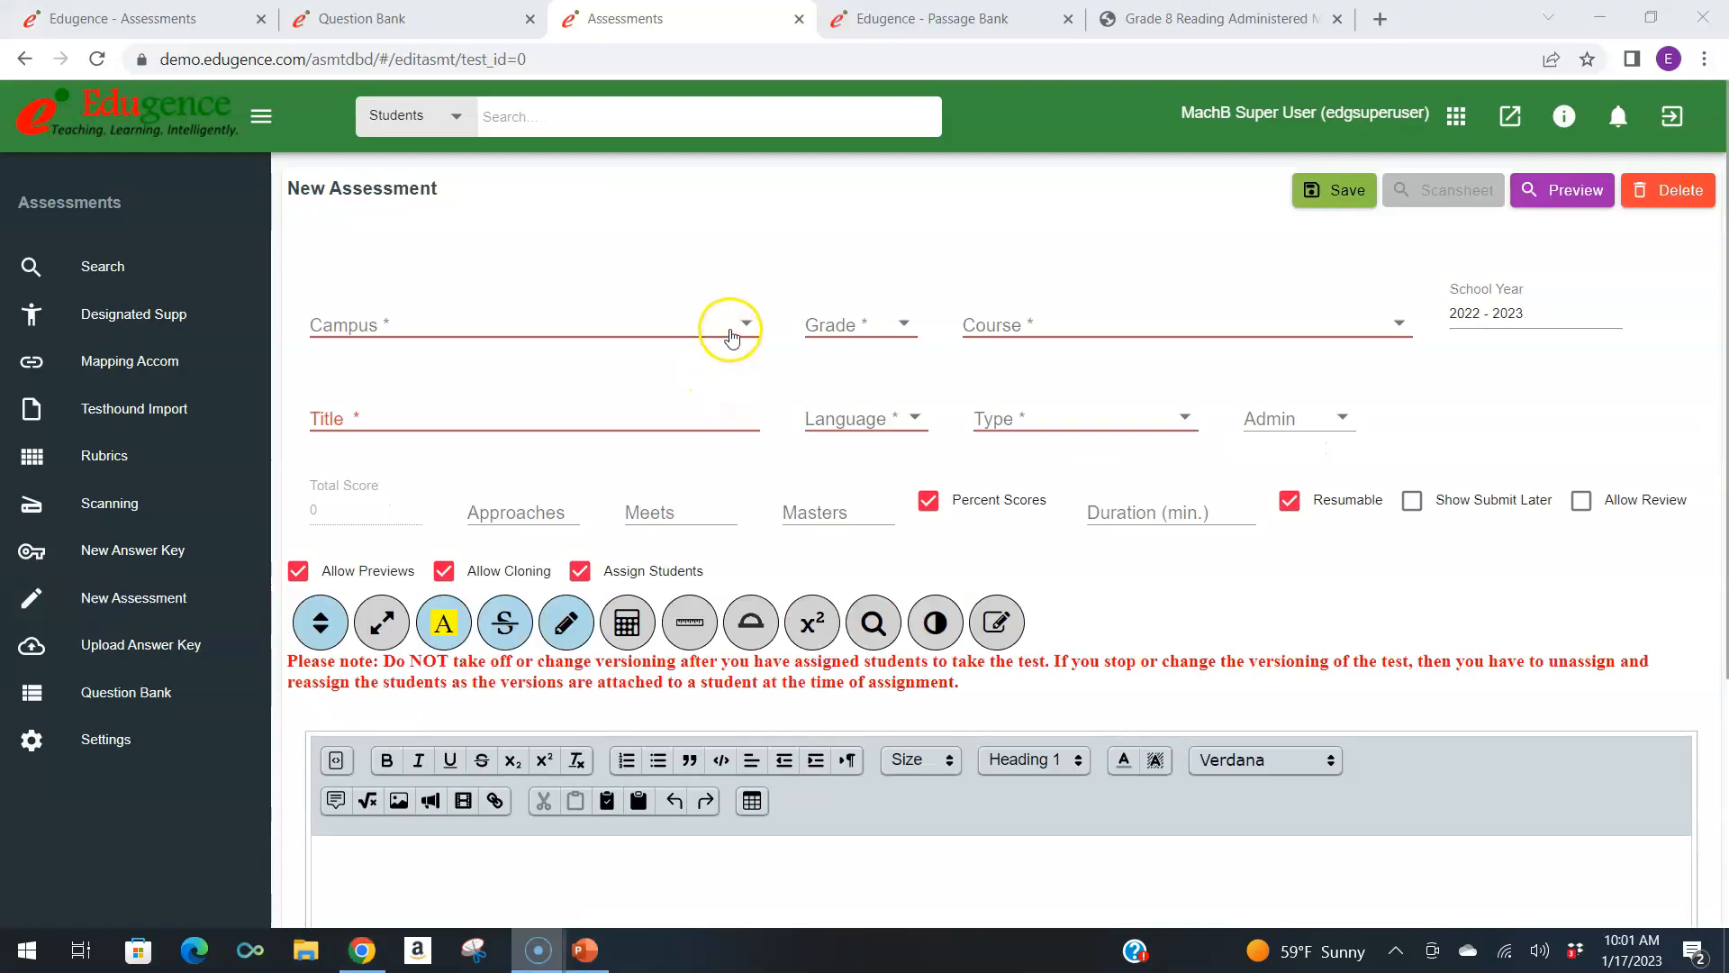
# Set the new assessment's campus to District, its grade to HS and its course to English I.
pyautogui.click(731, 335)
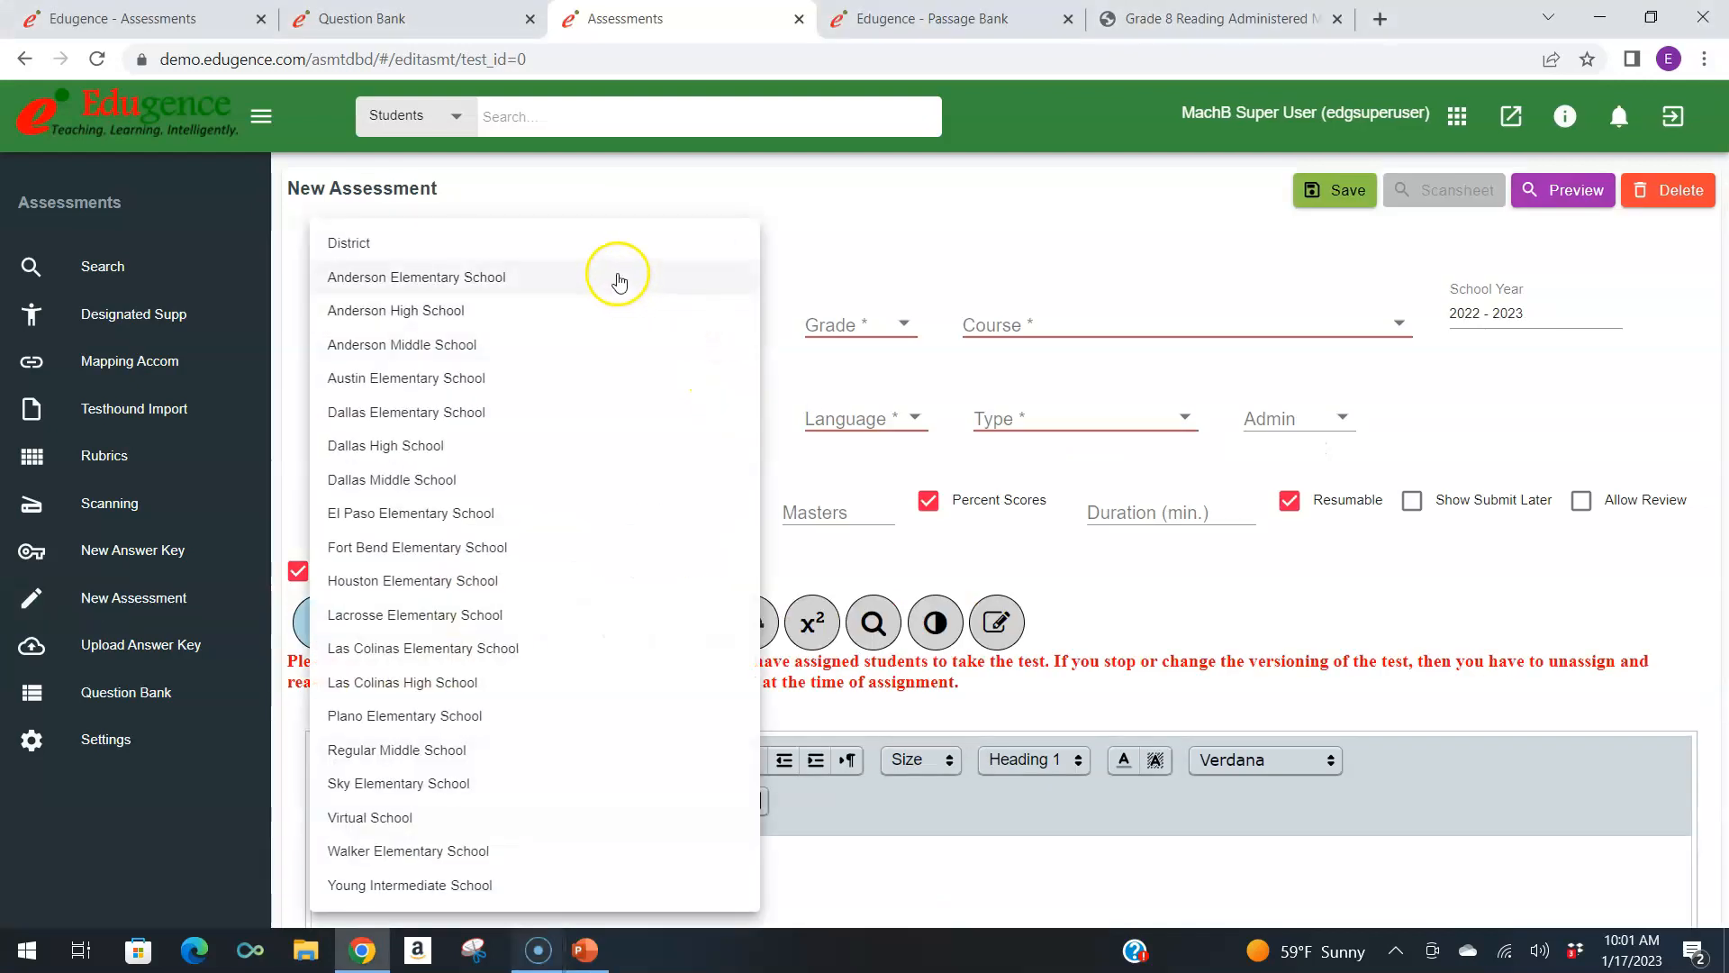
pyautogui.click(606, 245)
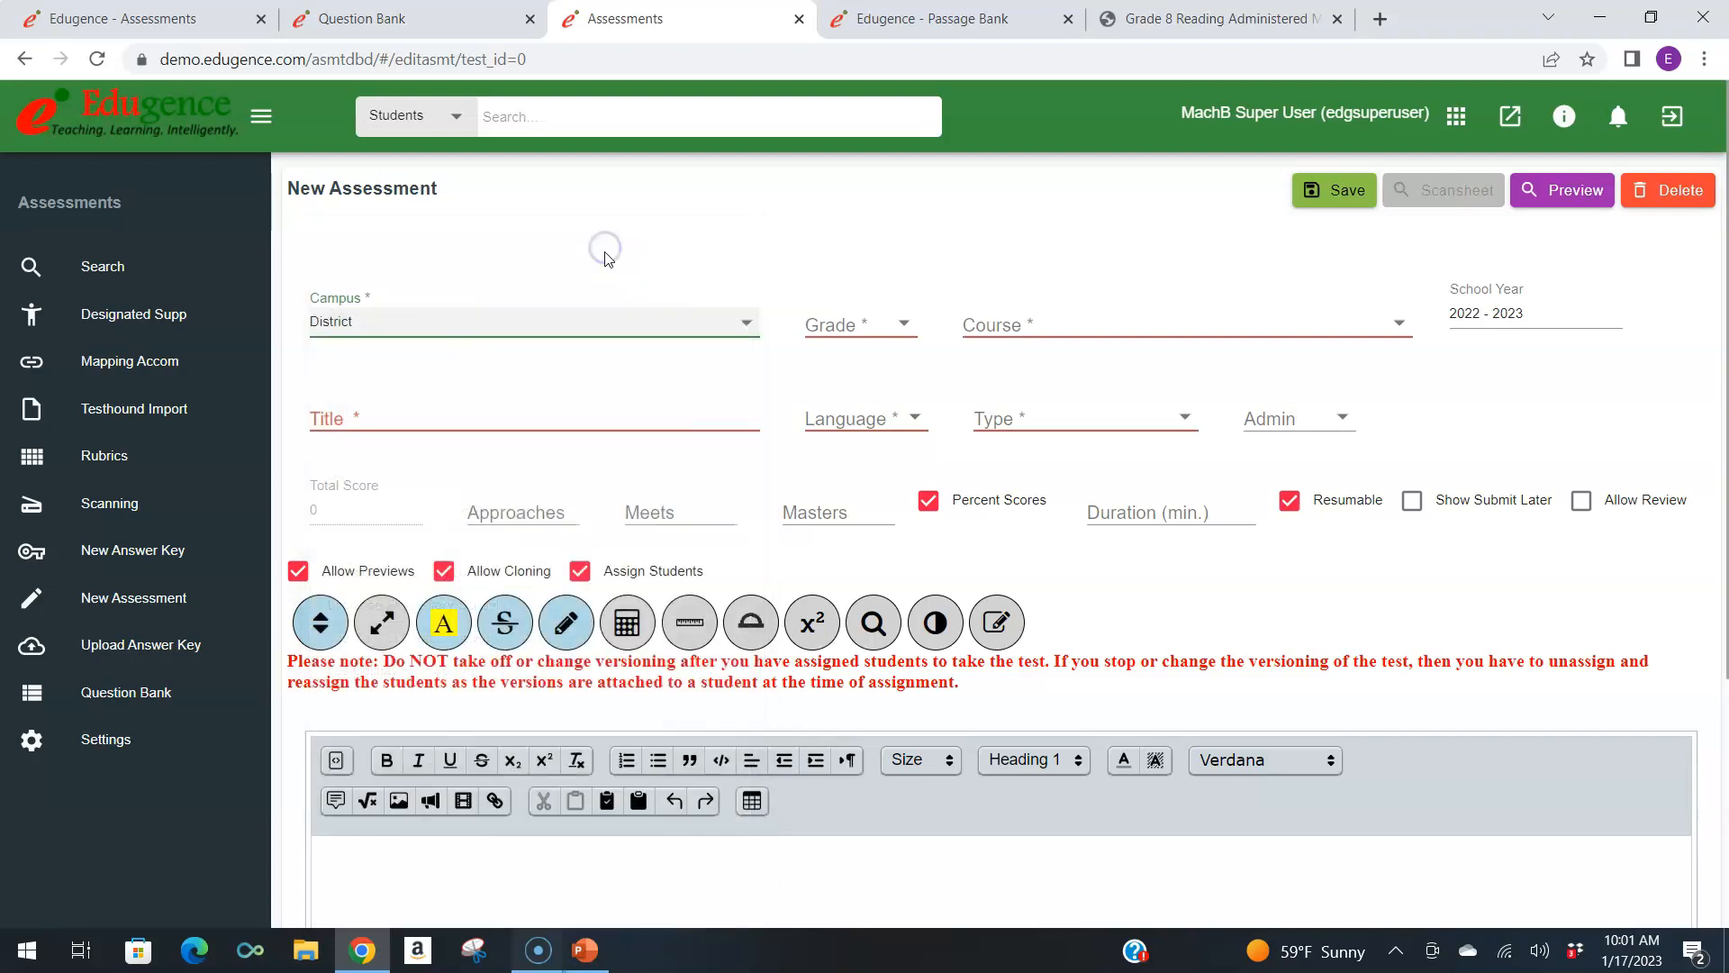
pyautogui.click(842, 334)
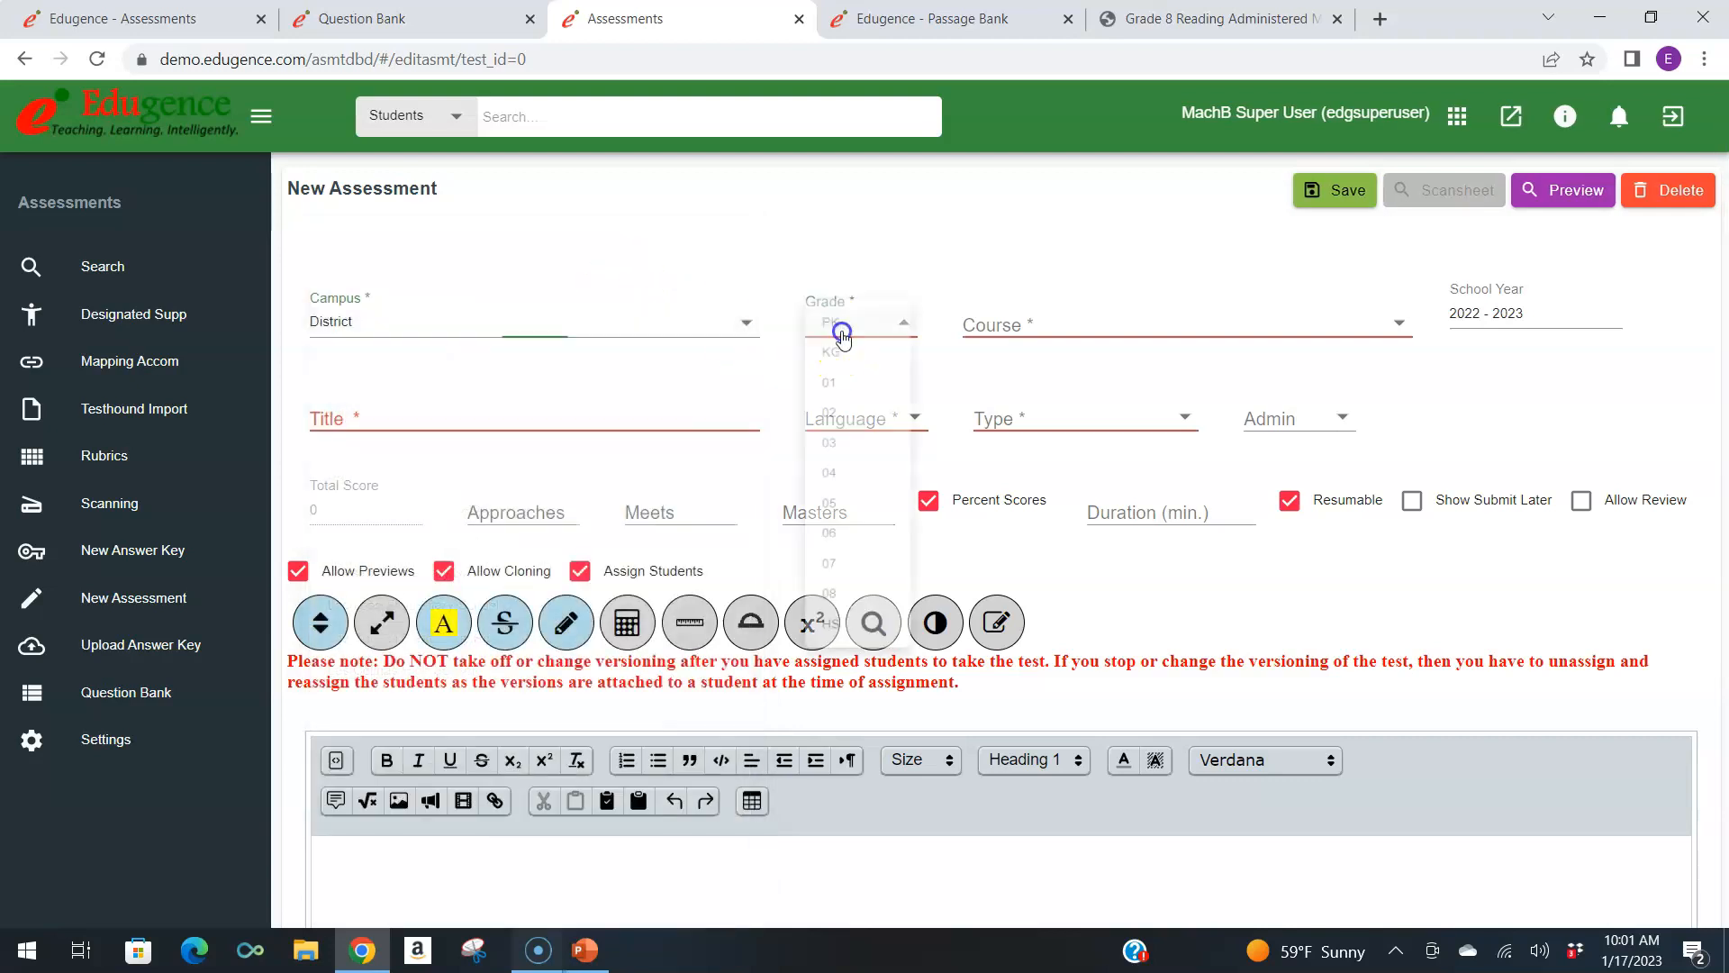
pyautogui.click(844, 652)
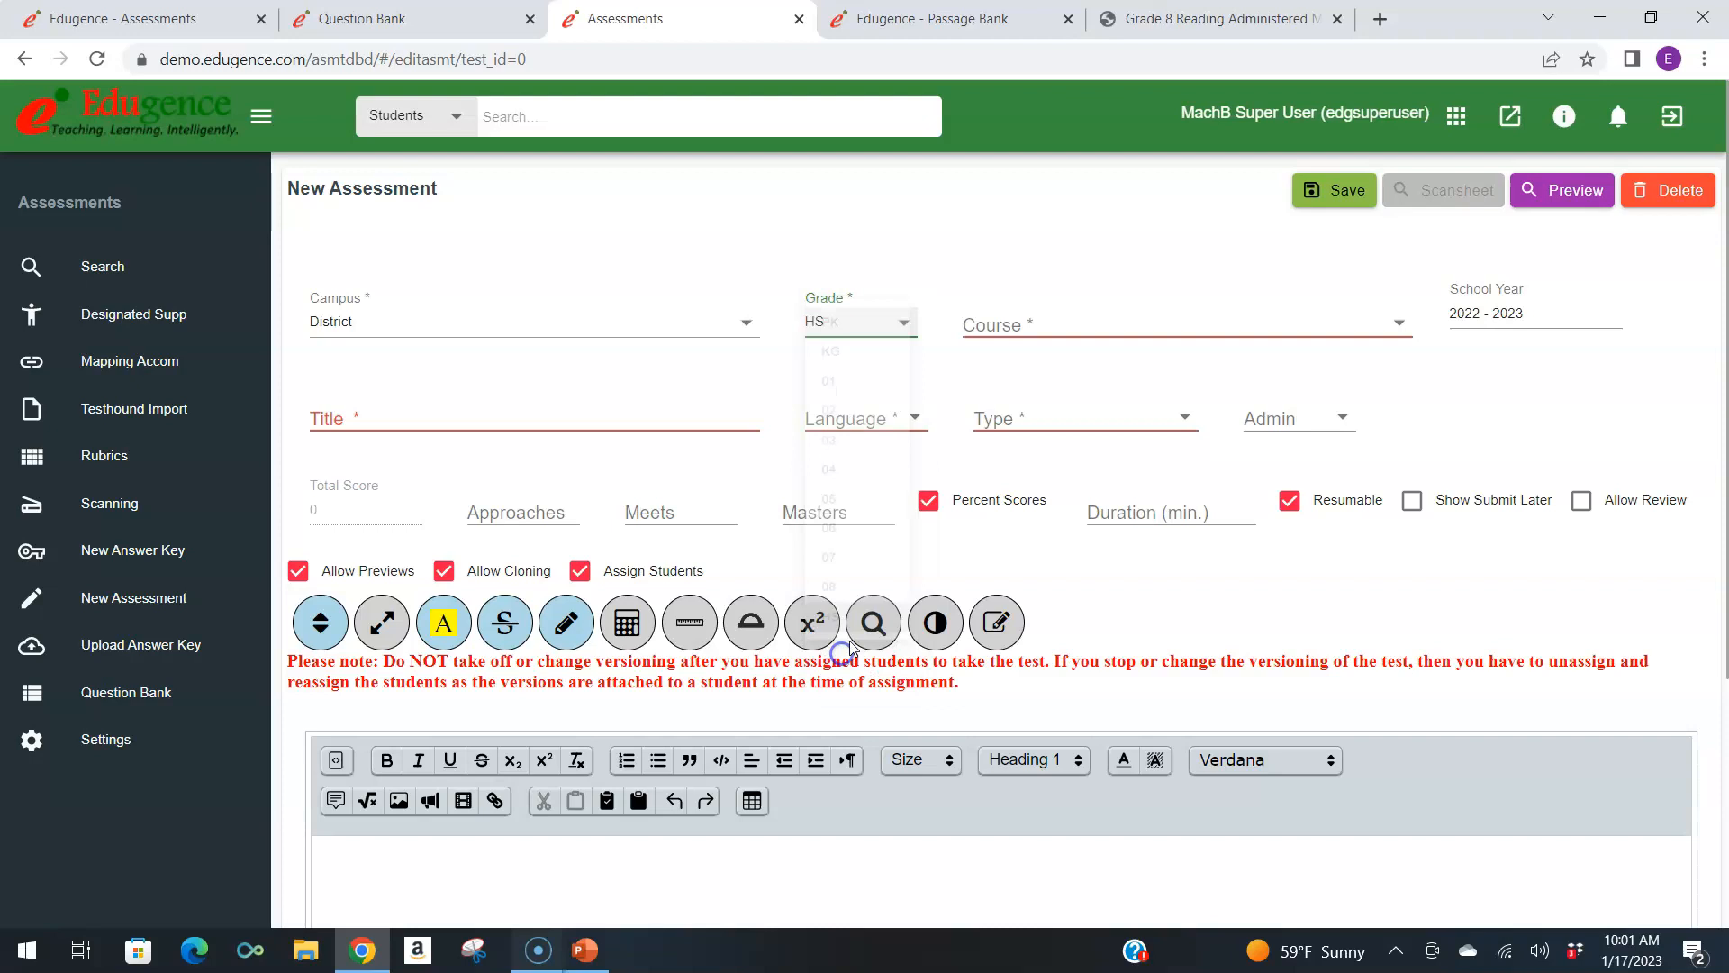
pyautogui.click(1074, 331)
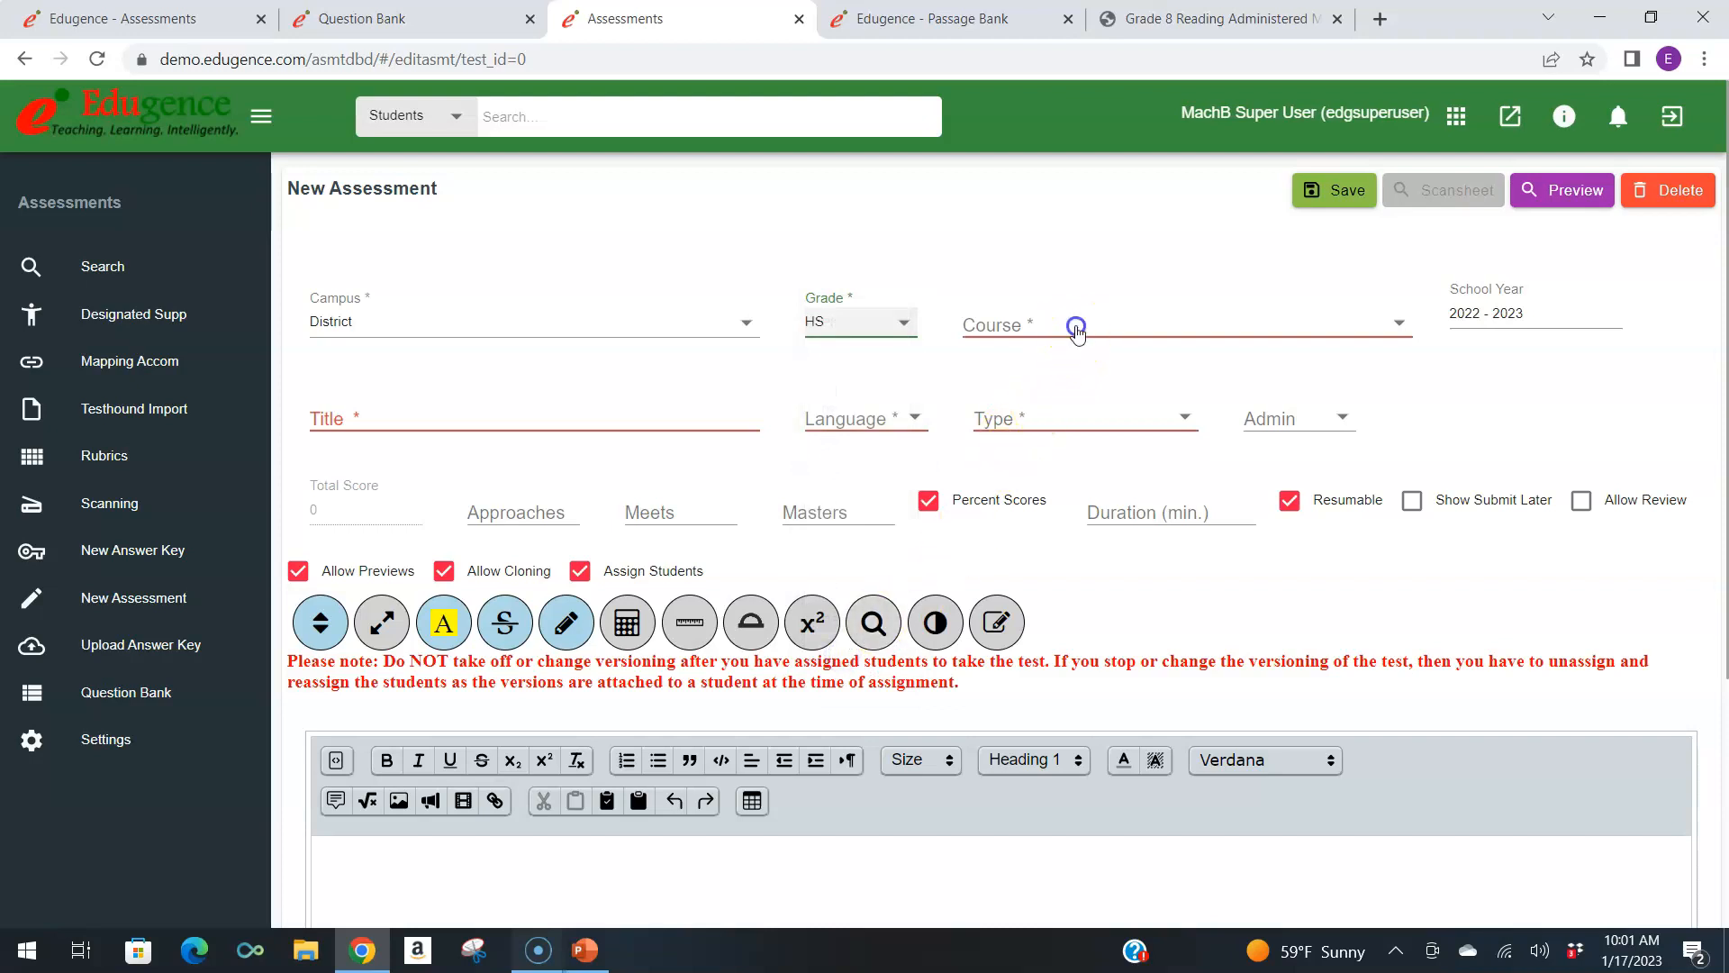
pyautogui.scroll(-8, 1090, 522)
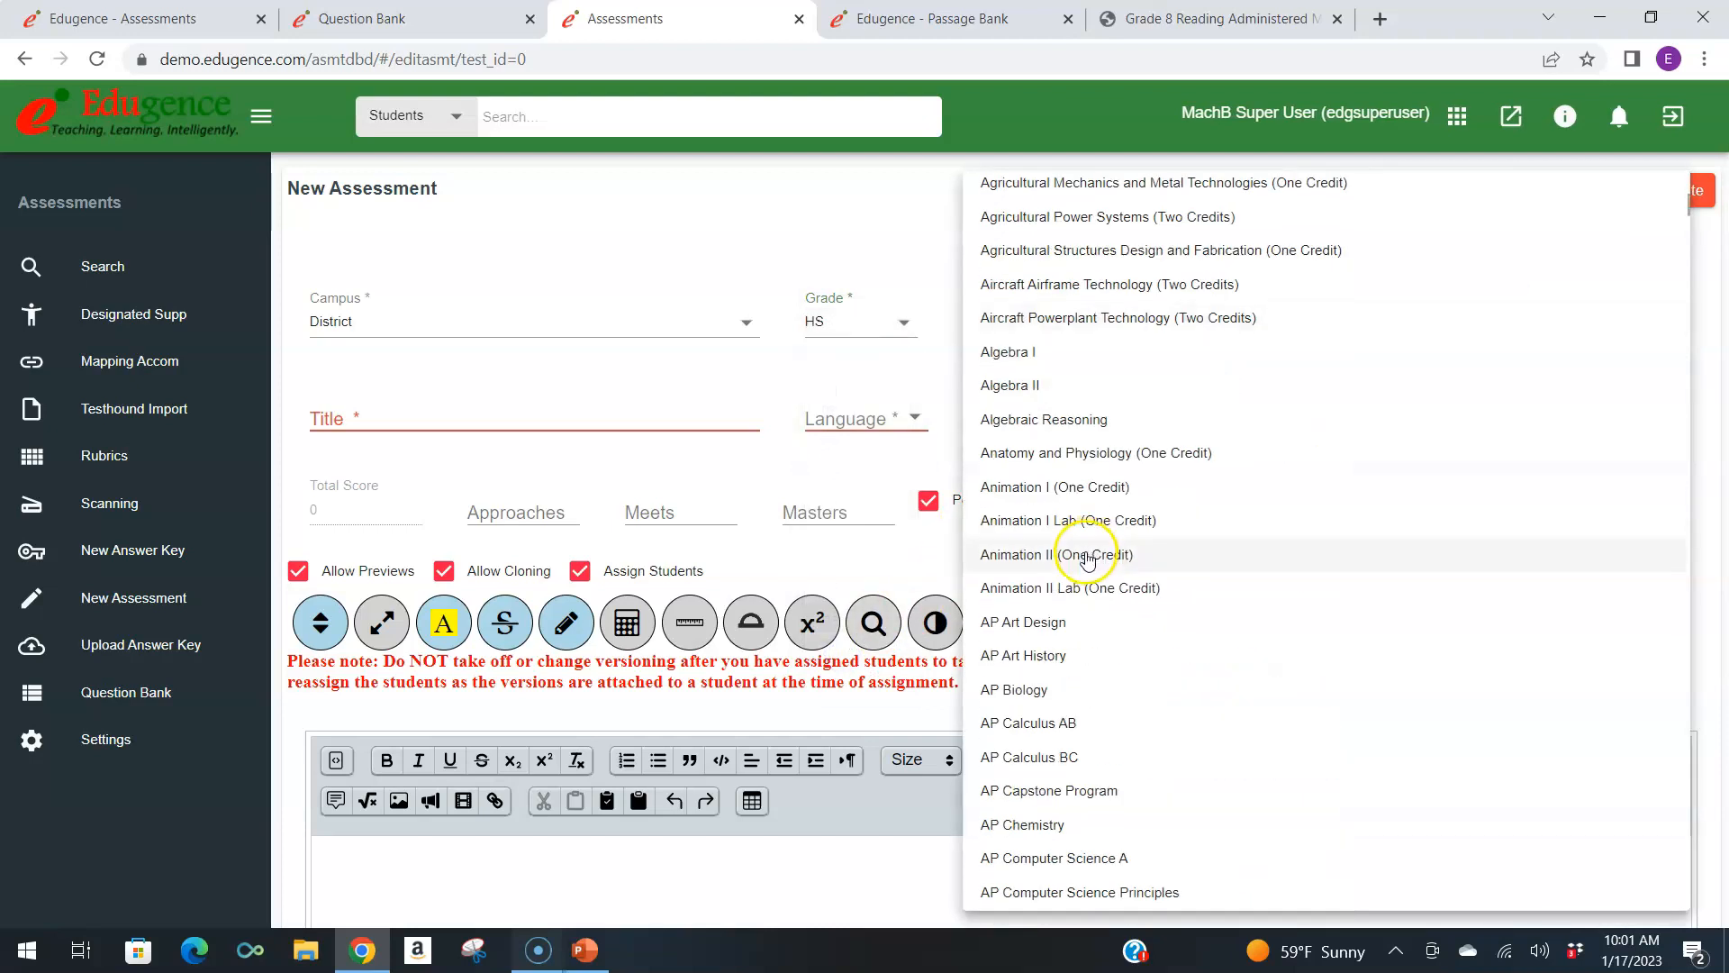
# Enter the assessment title and set the language to English, the type to Benchmark Asmt and the admin to 1.
pyautogui.click(656, 429)
pyautogui.write('Dianas test')
pyautogui.click(863, 419)
pyautogui.click(868, 416)
pyautogui.click(1065, 431)
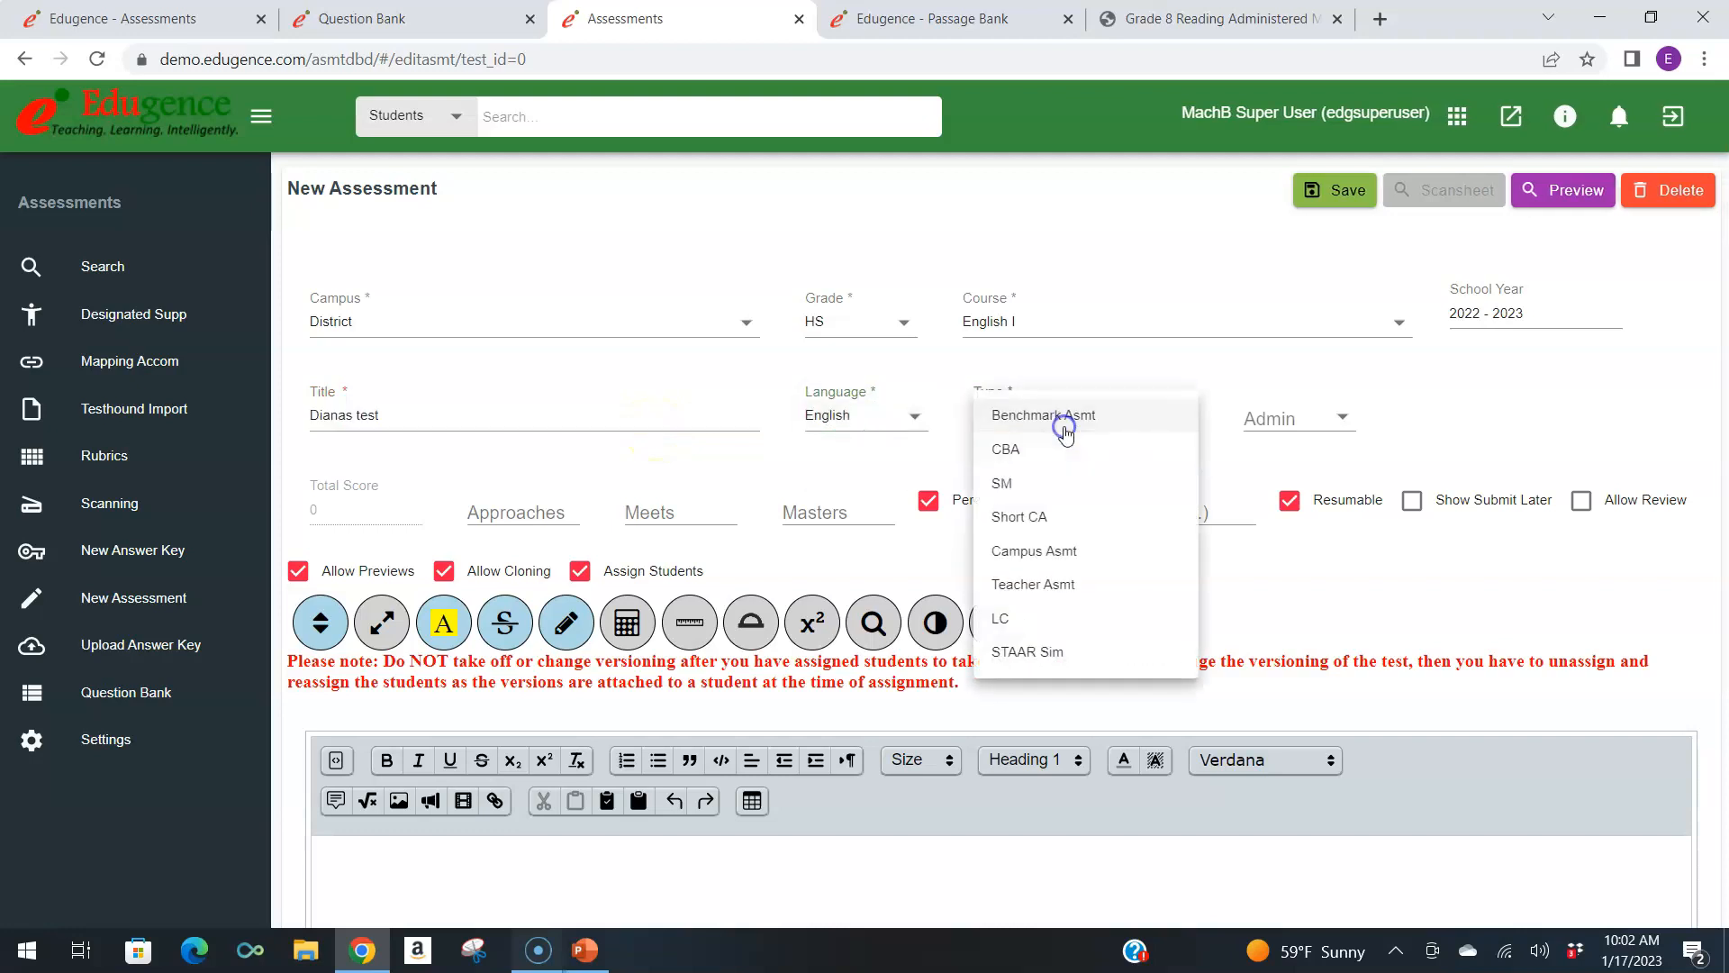
pyautogui.click(1065, 430)
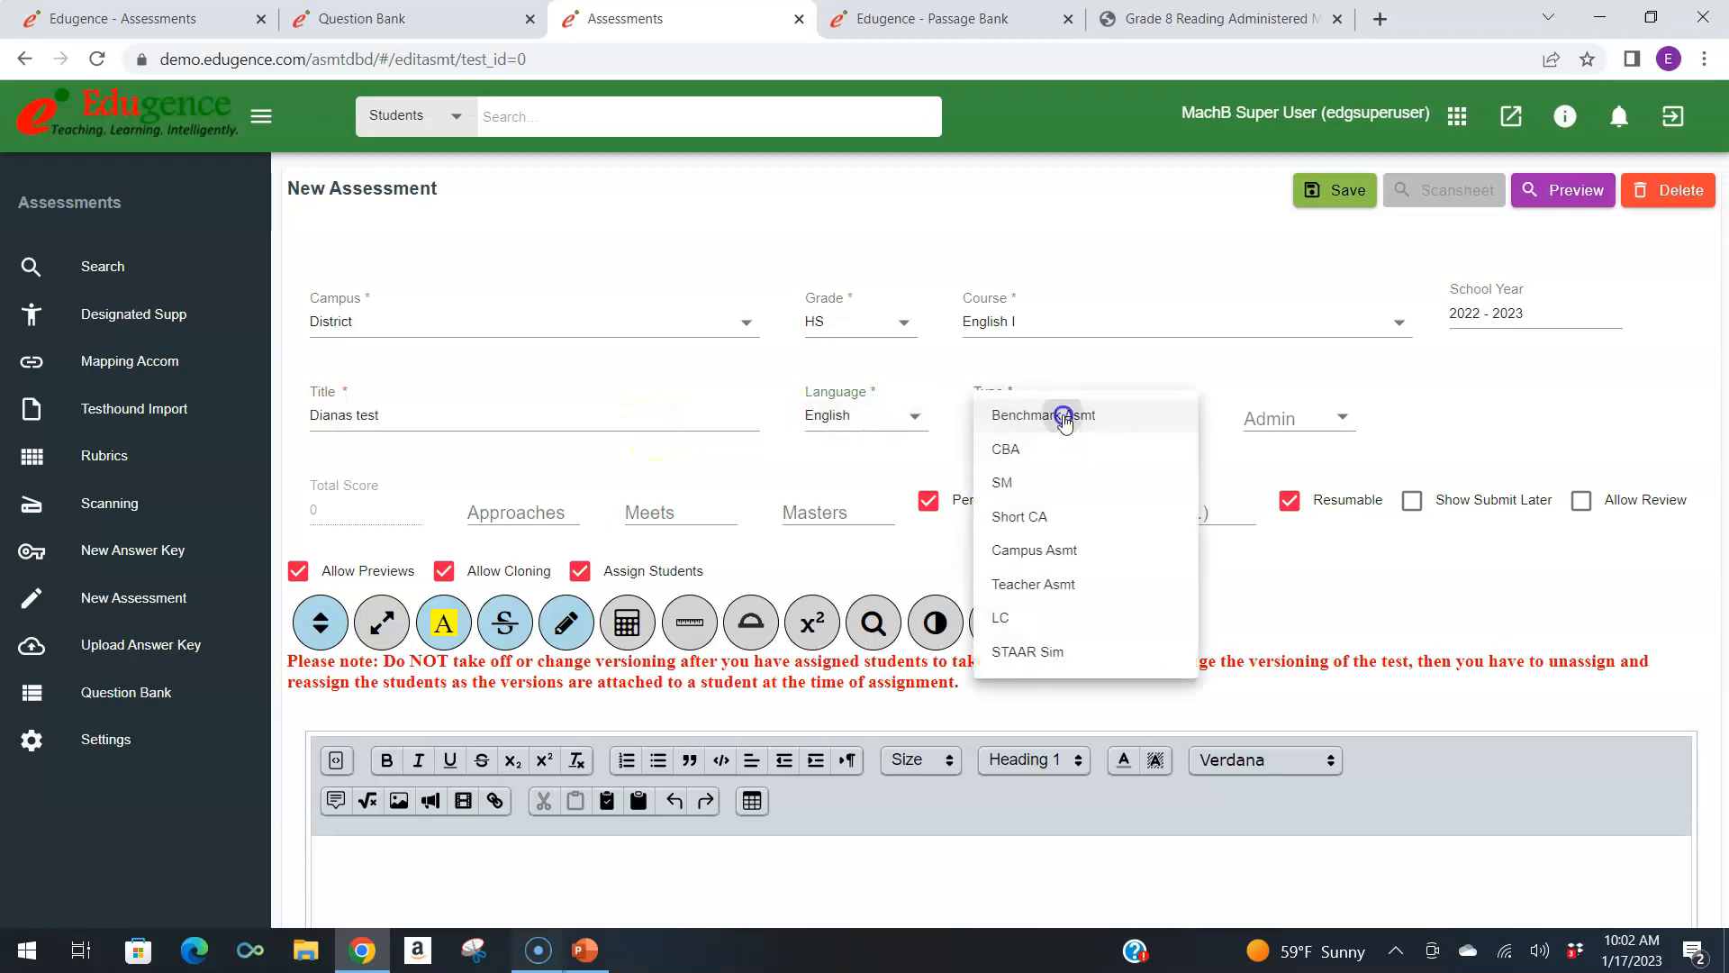
pyautogui.click(1290, 430)
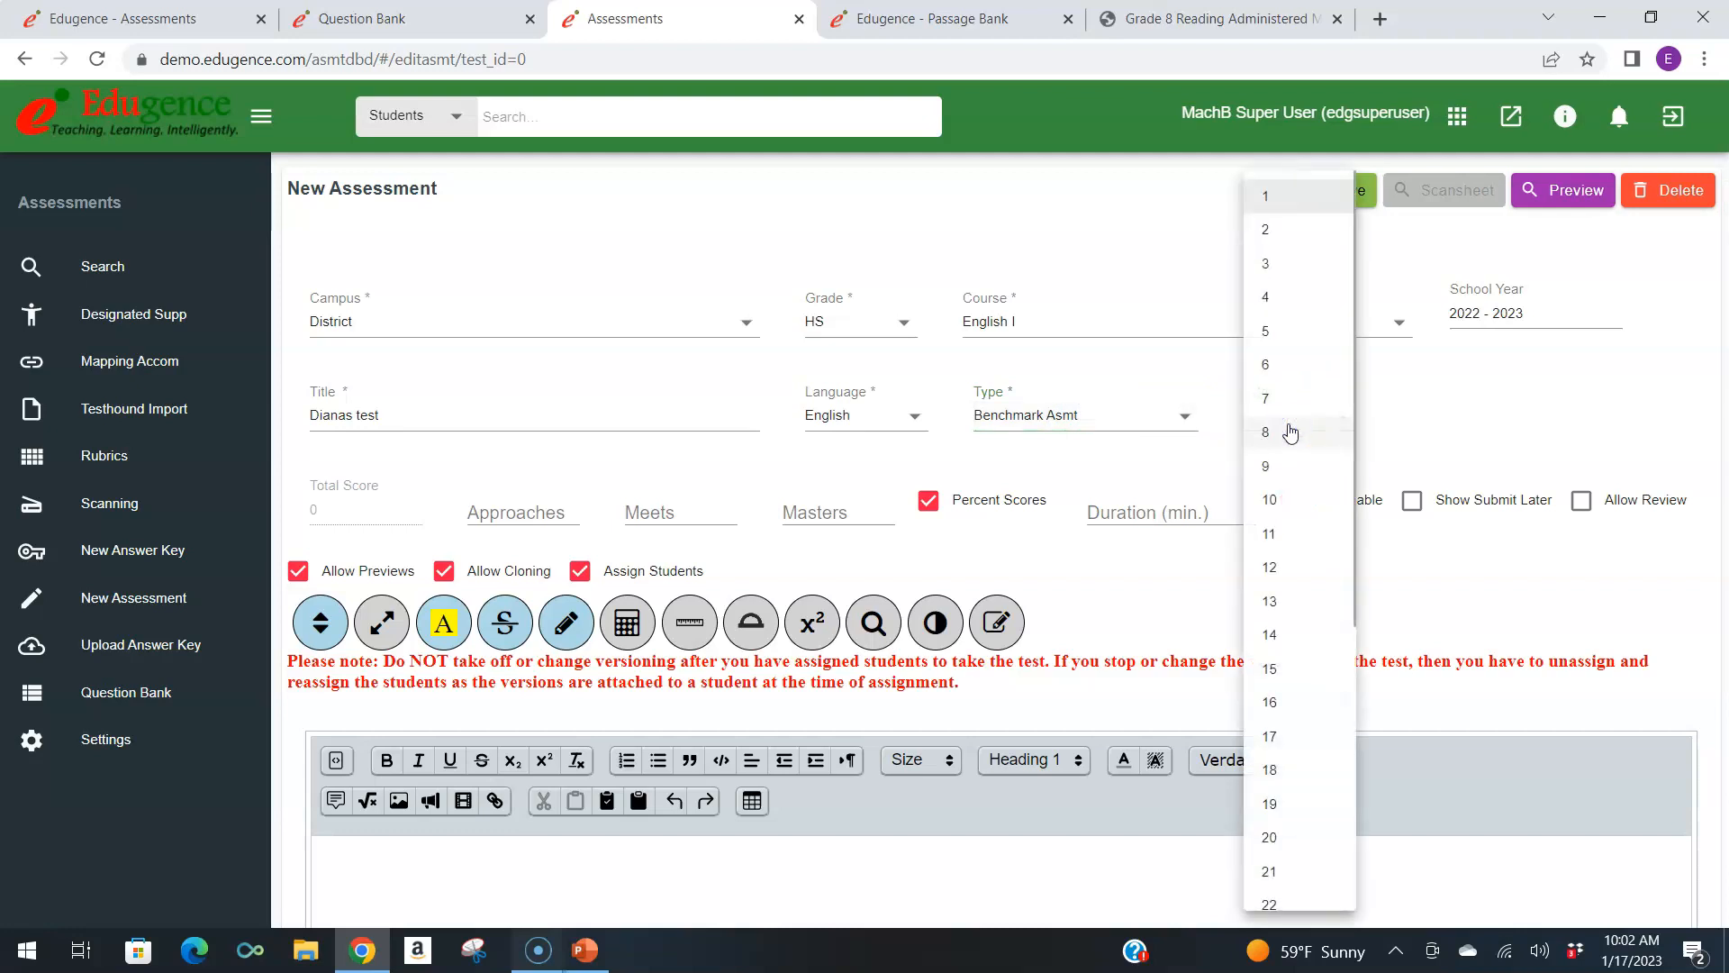
pyautogui.click(1294, 195)
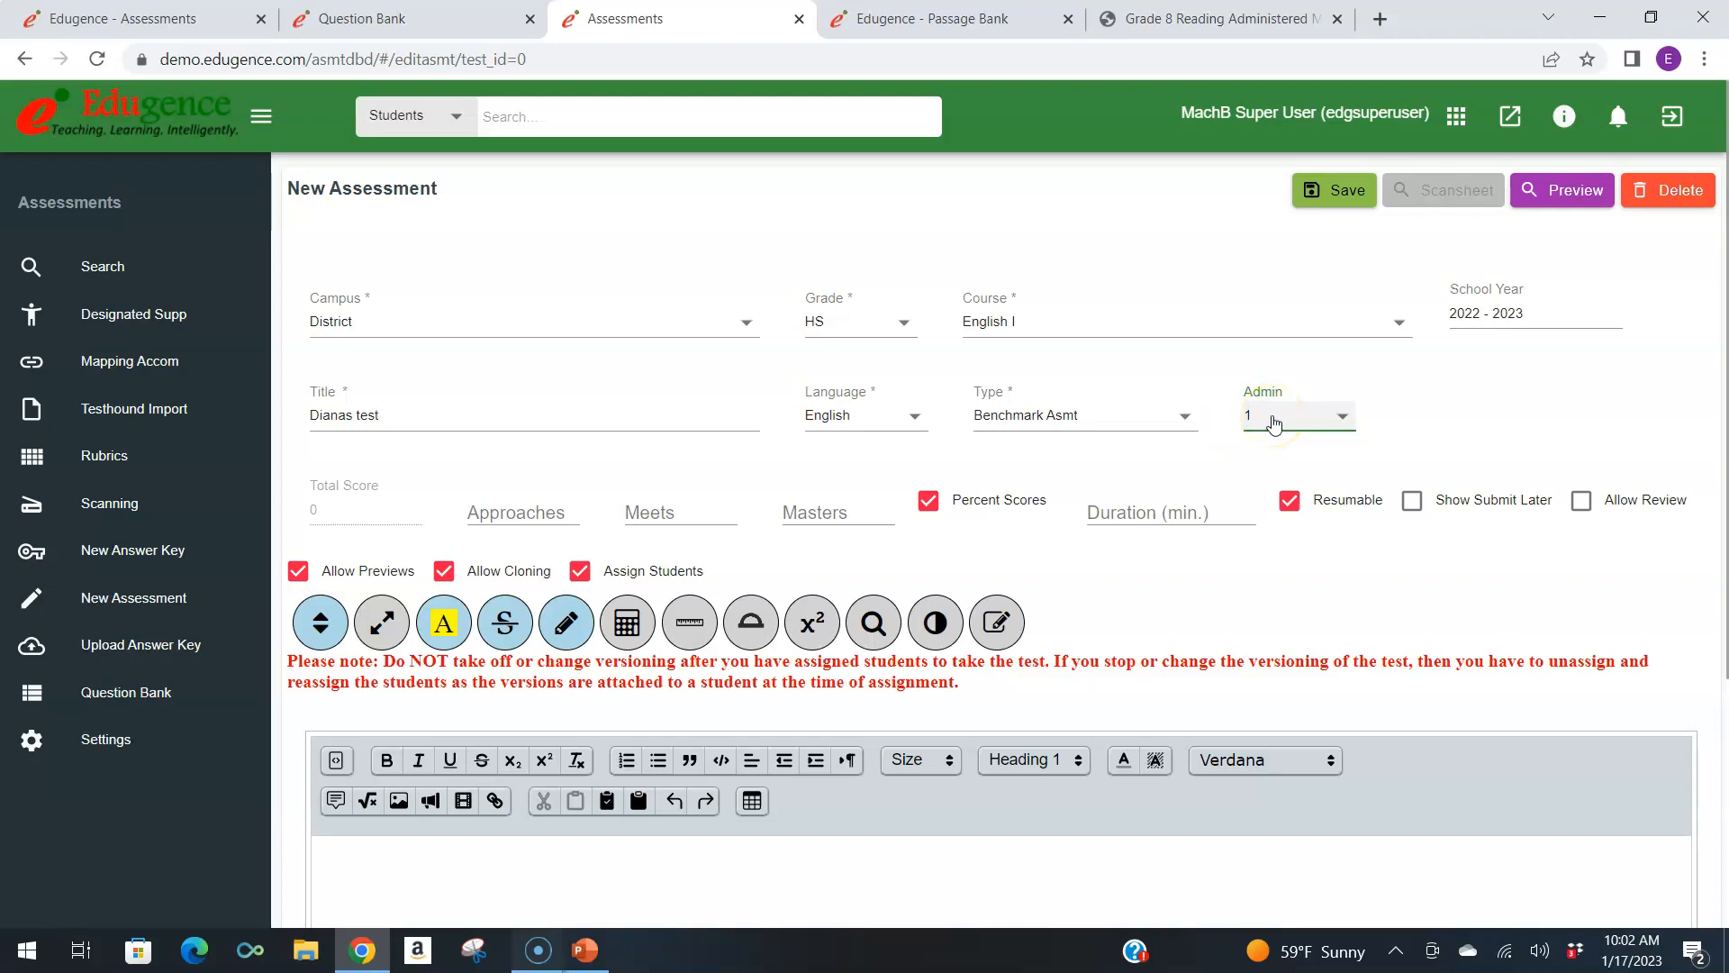
# Enter "fill in answers" as the assessment's instruction text.
pyautogui.scroll(-3, 1274, 423)
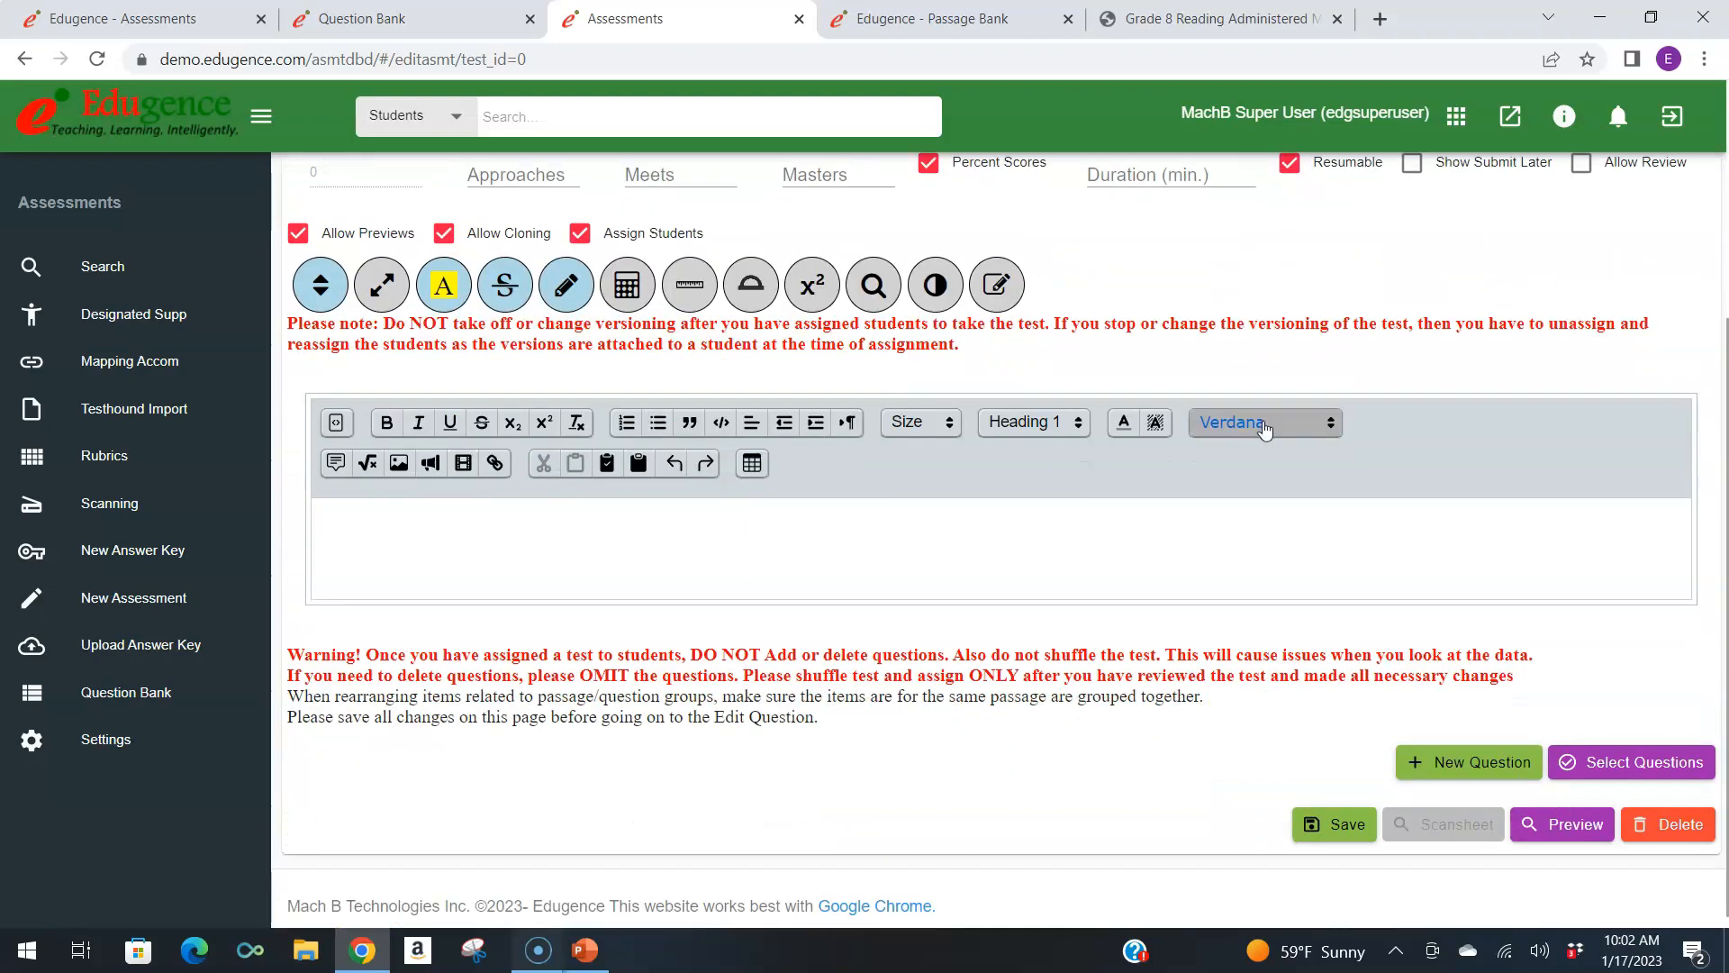
pyautogui.click(1114, 531)
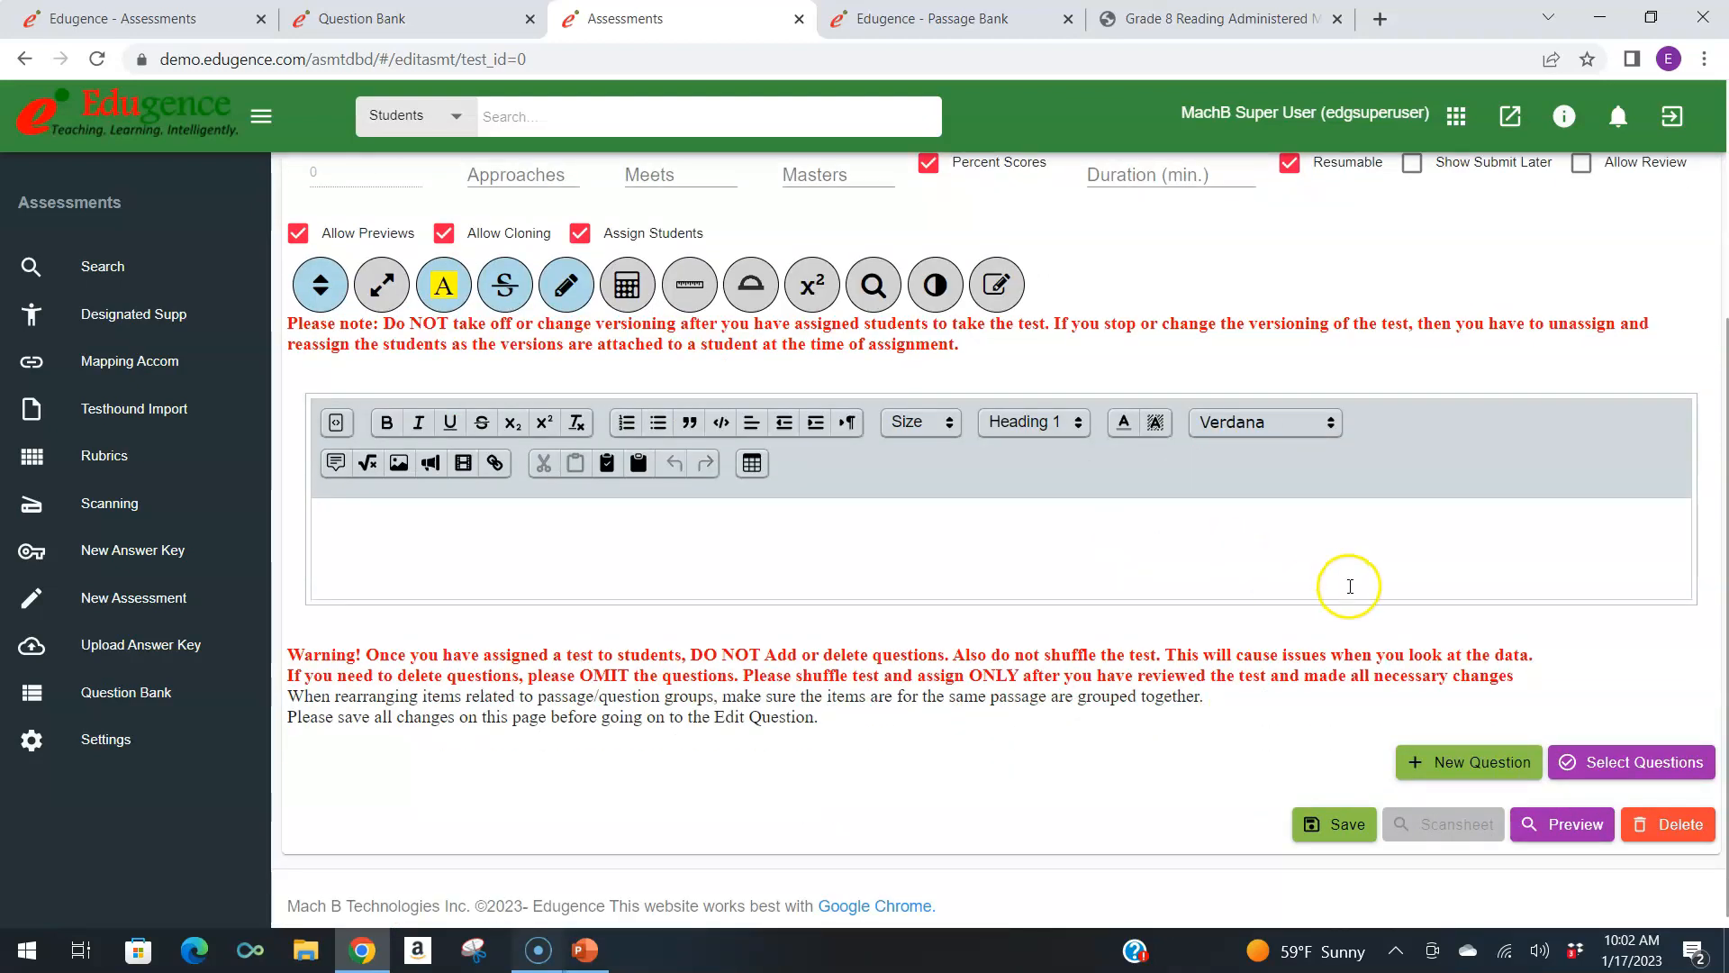
pyautogui.write('Fill in the blanks')
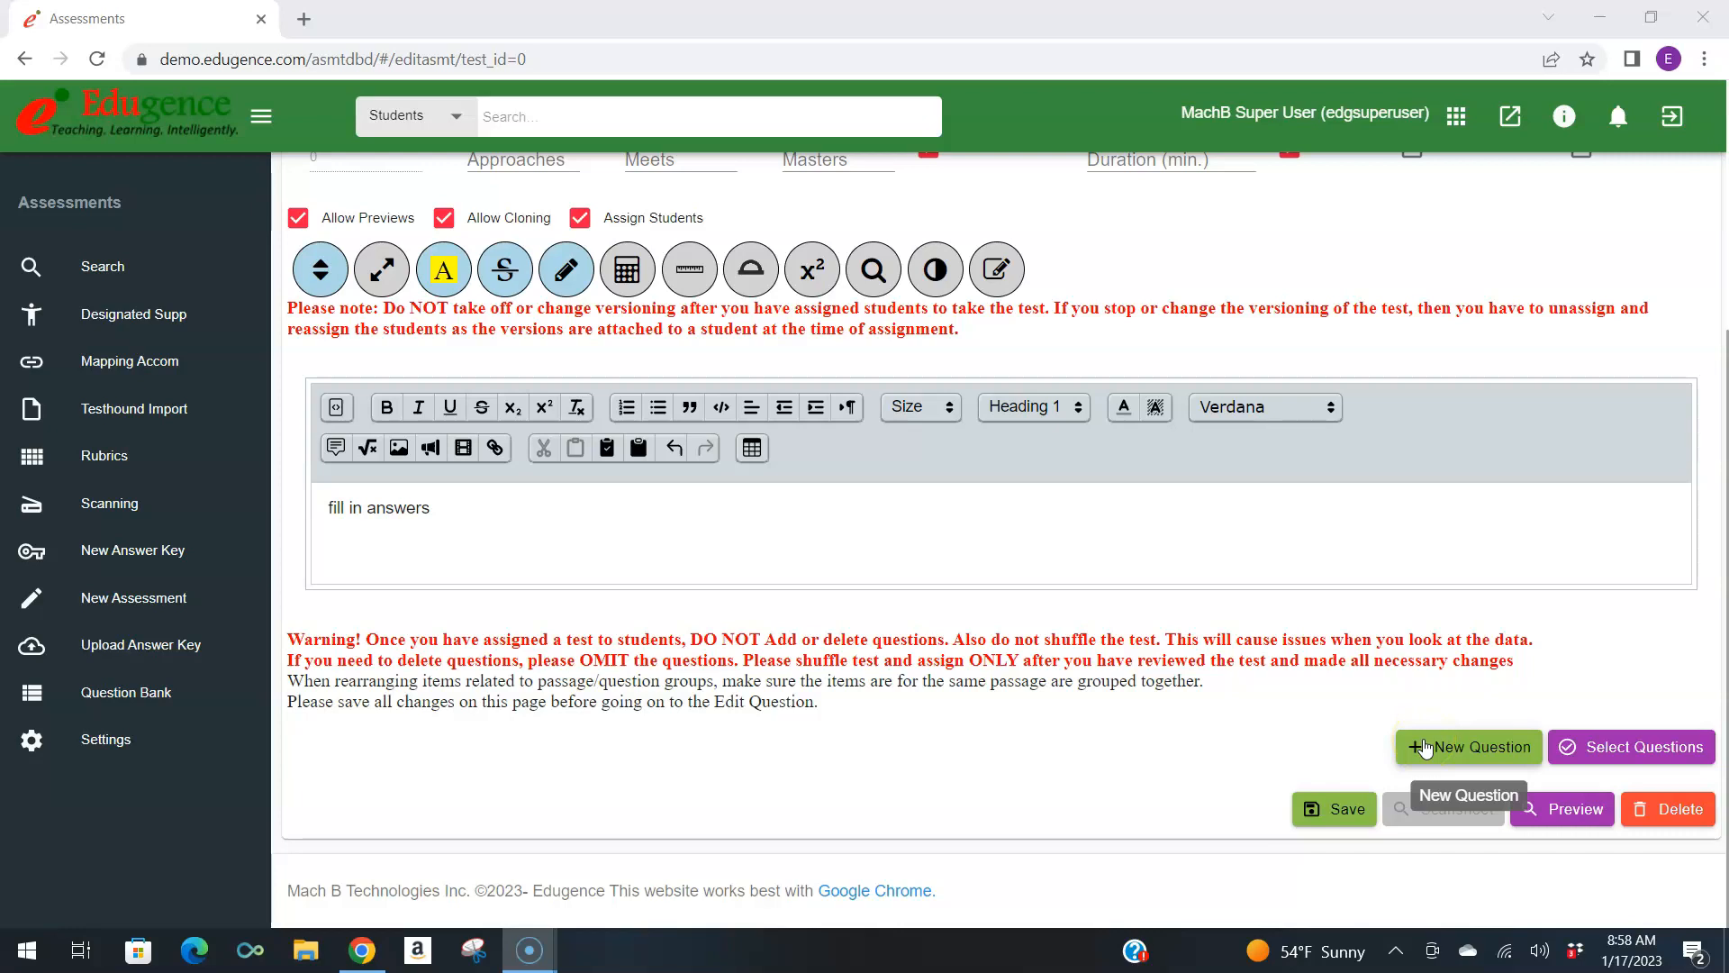
# Open question selection for the assessment and search the question bank for English I questions with SE E1.1.
pyautogui.click(1432, 753)
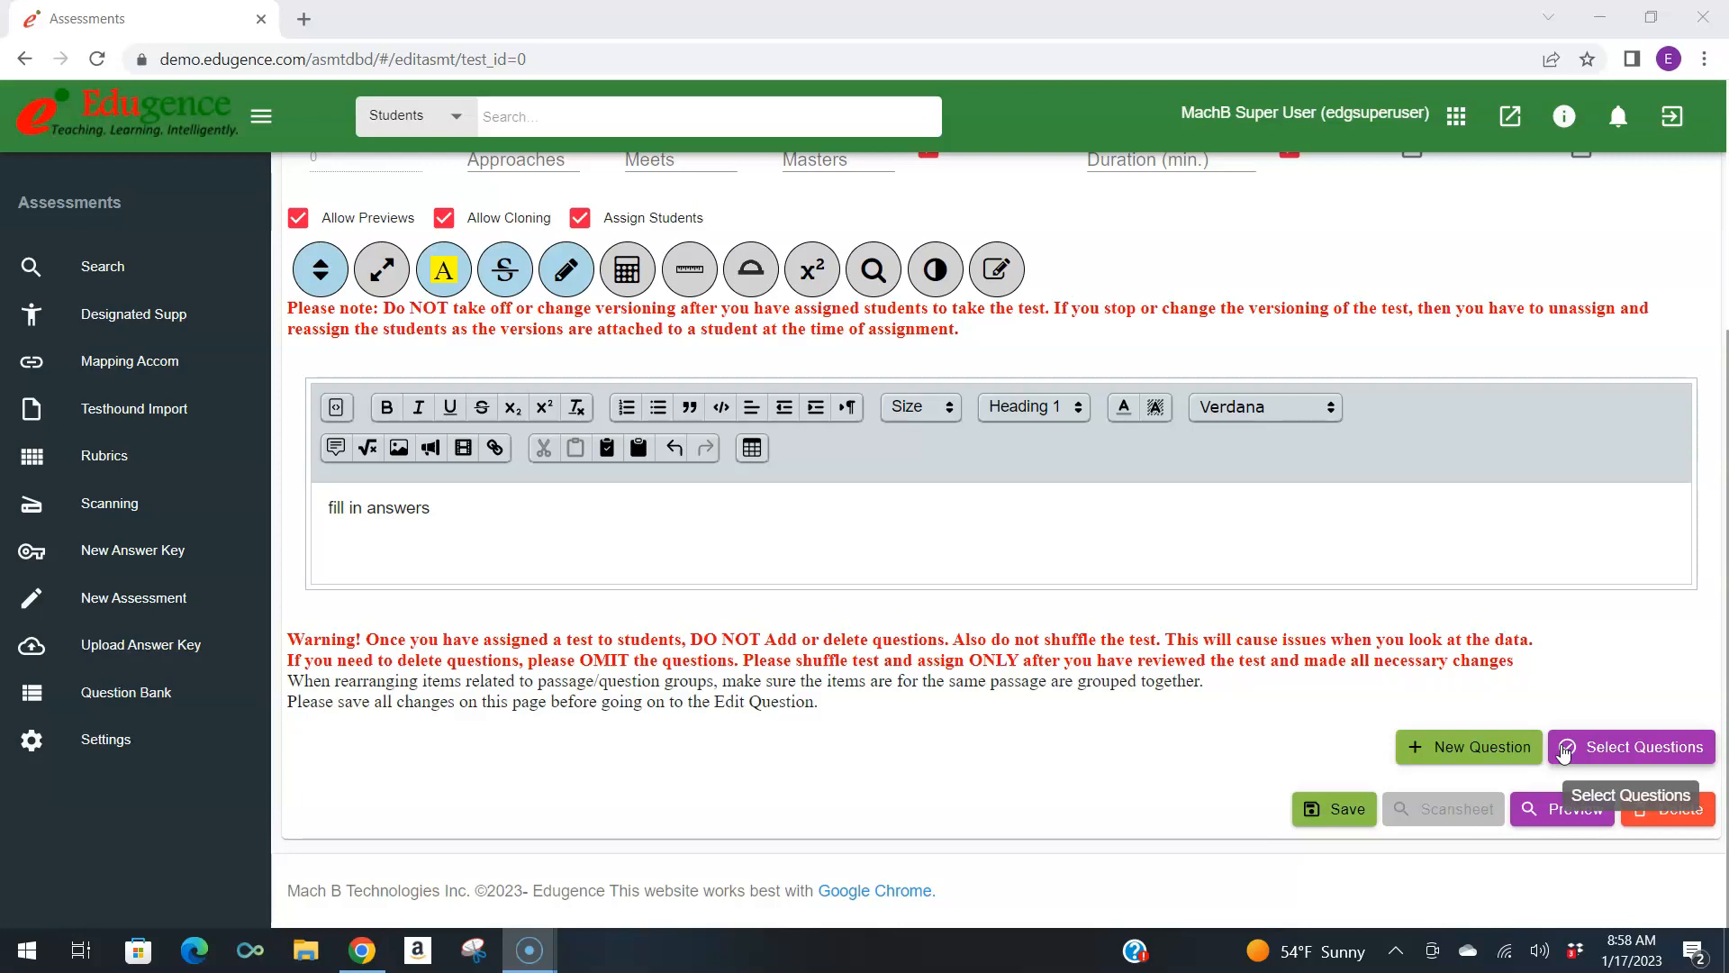
pyautogui.click(1565, 751)
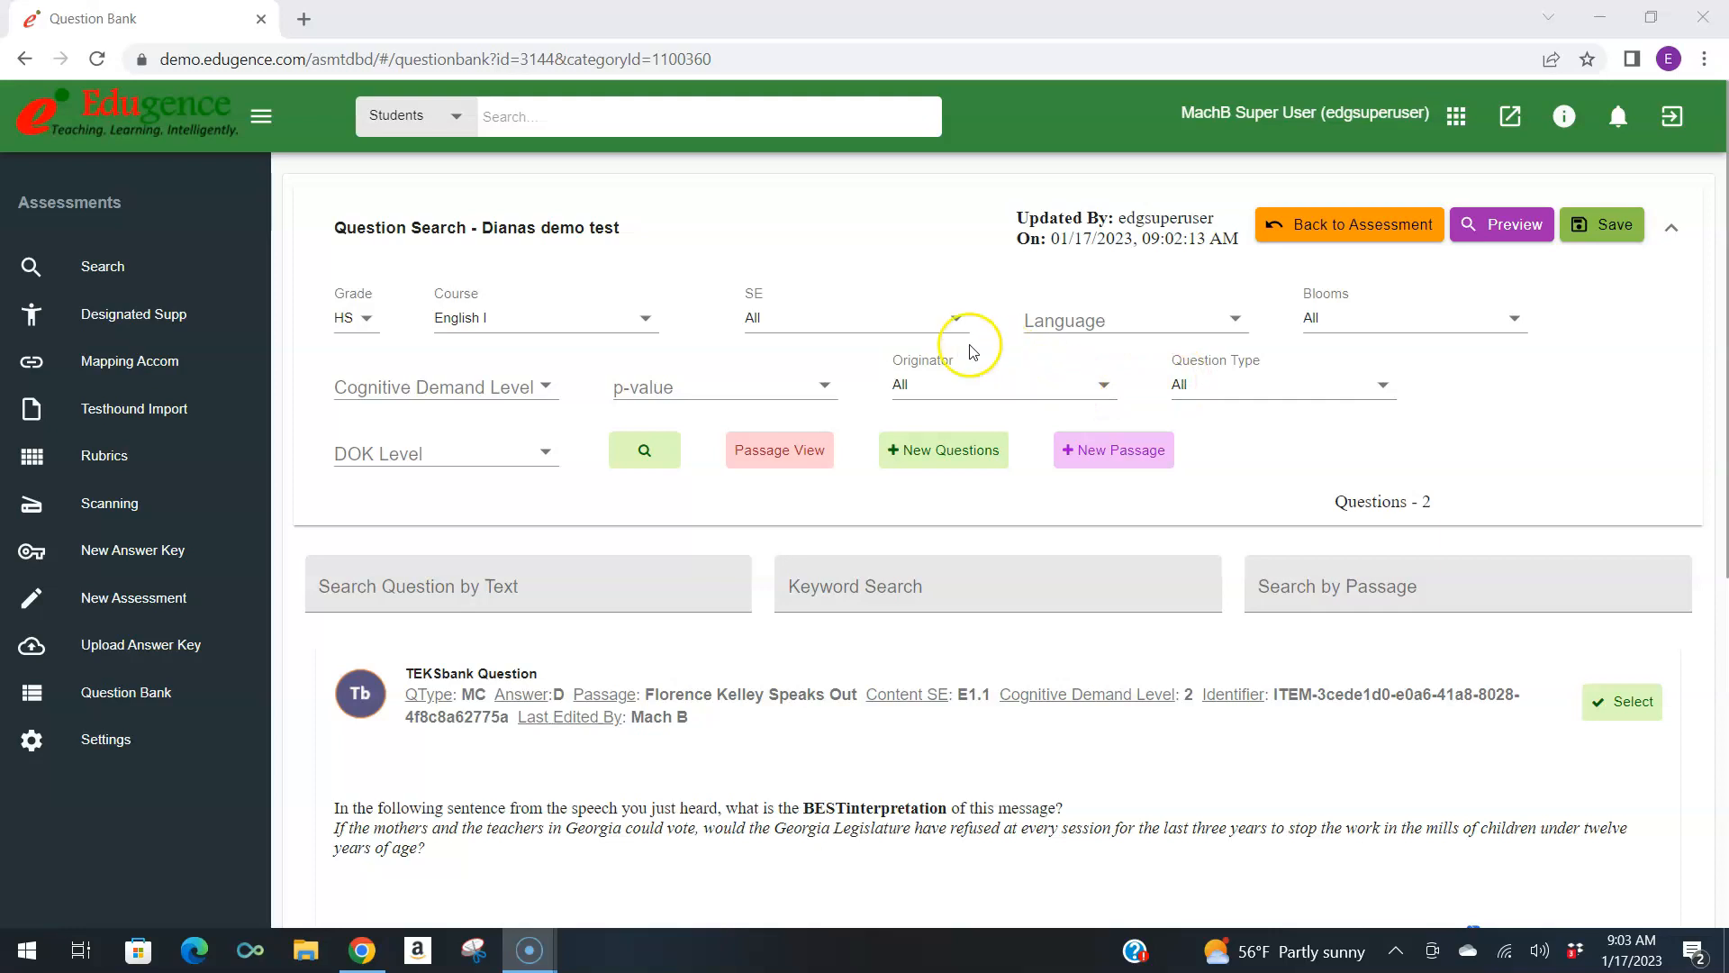
pyautogui.click(938, 324)
pyautogui.click(937, 351)
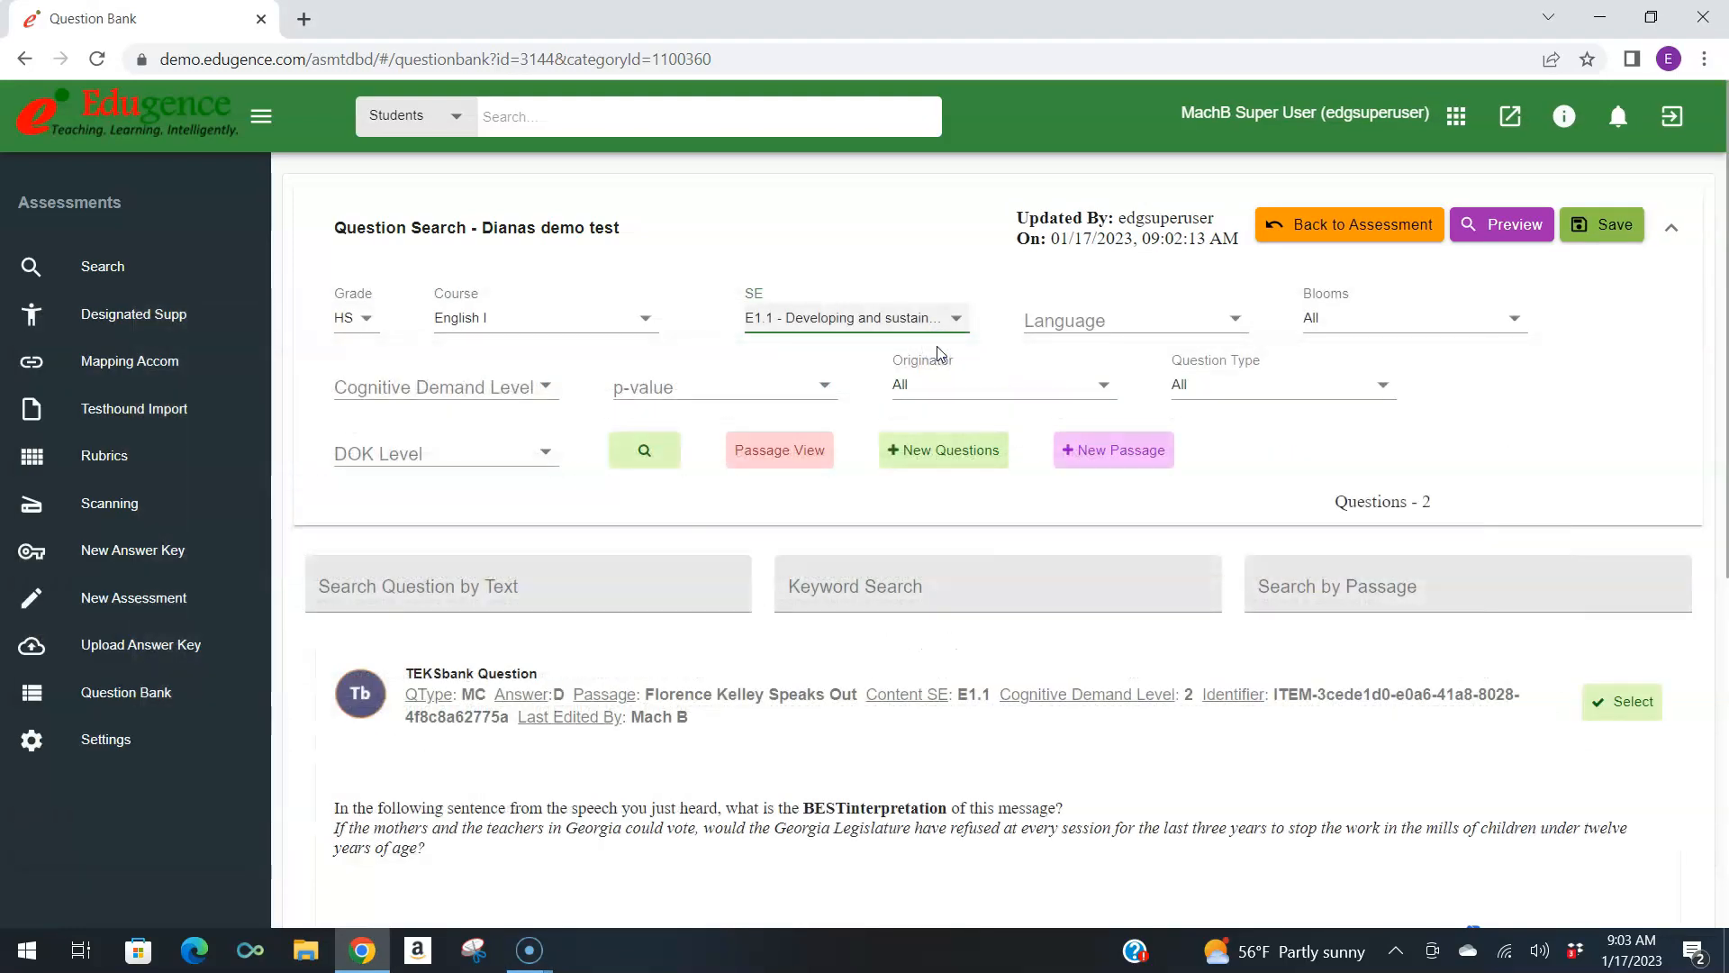
pyautogui.click(649, 455)
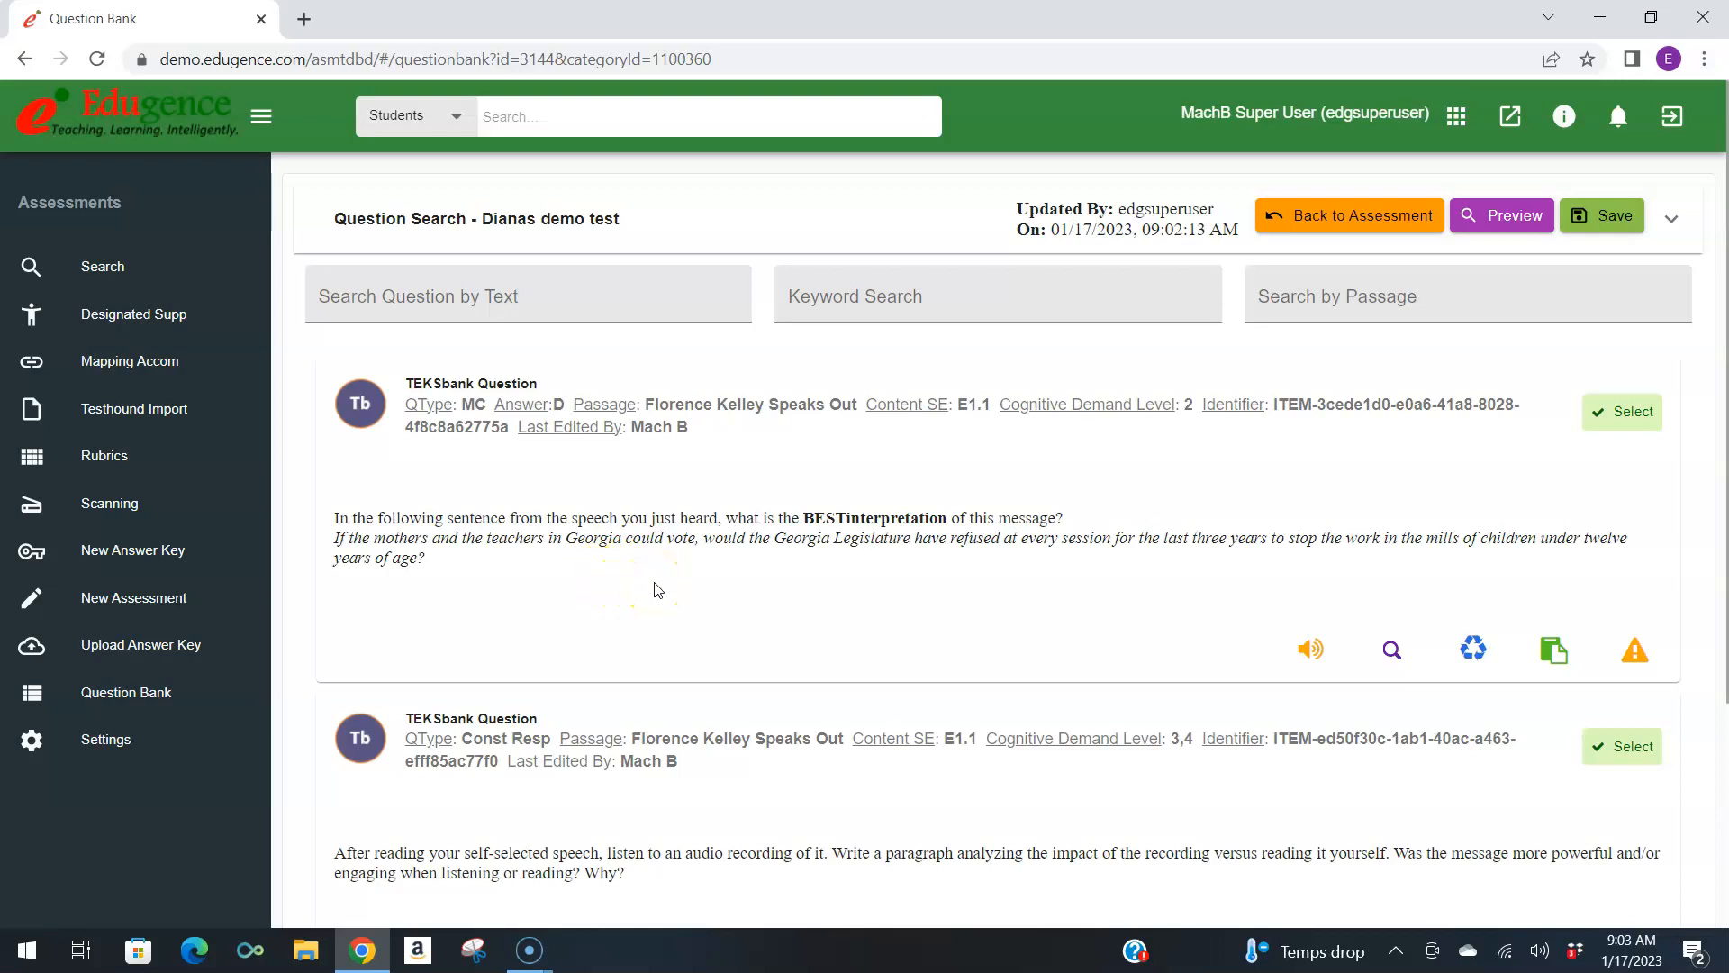
# Select the first E1.1 multiple-choice question and agree to add the other questions related to its passage.
pyautogui.click(1619, 414)
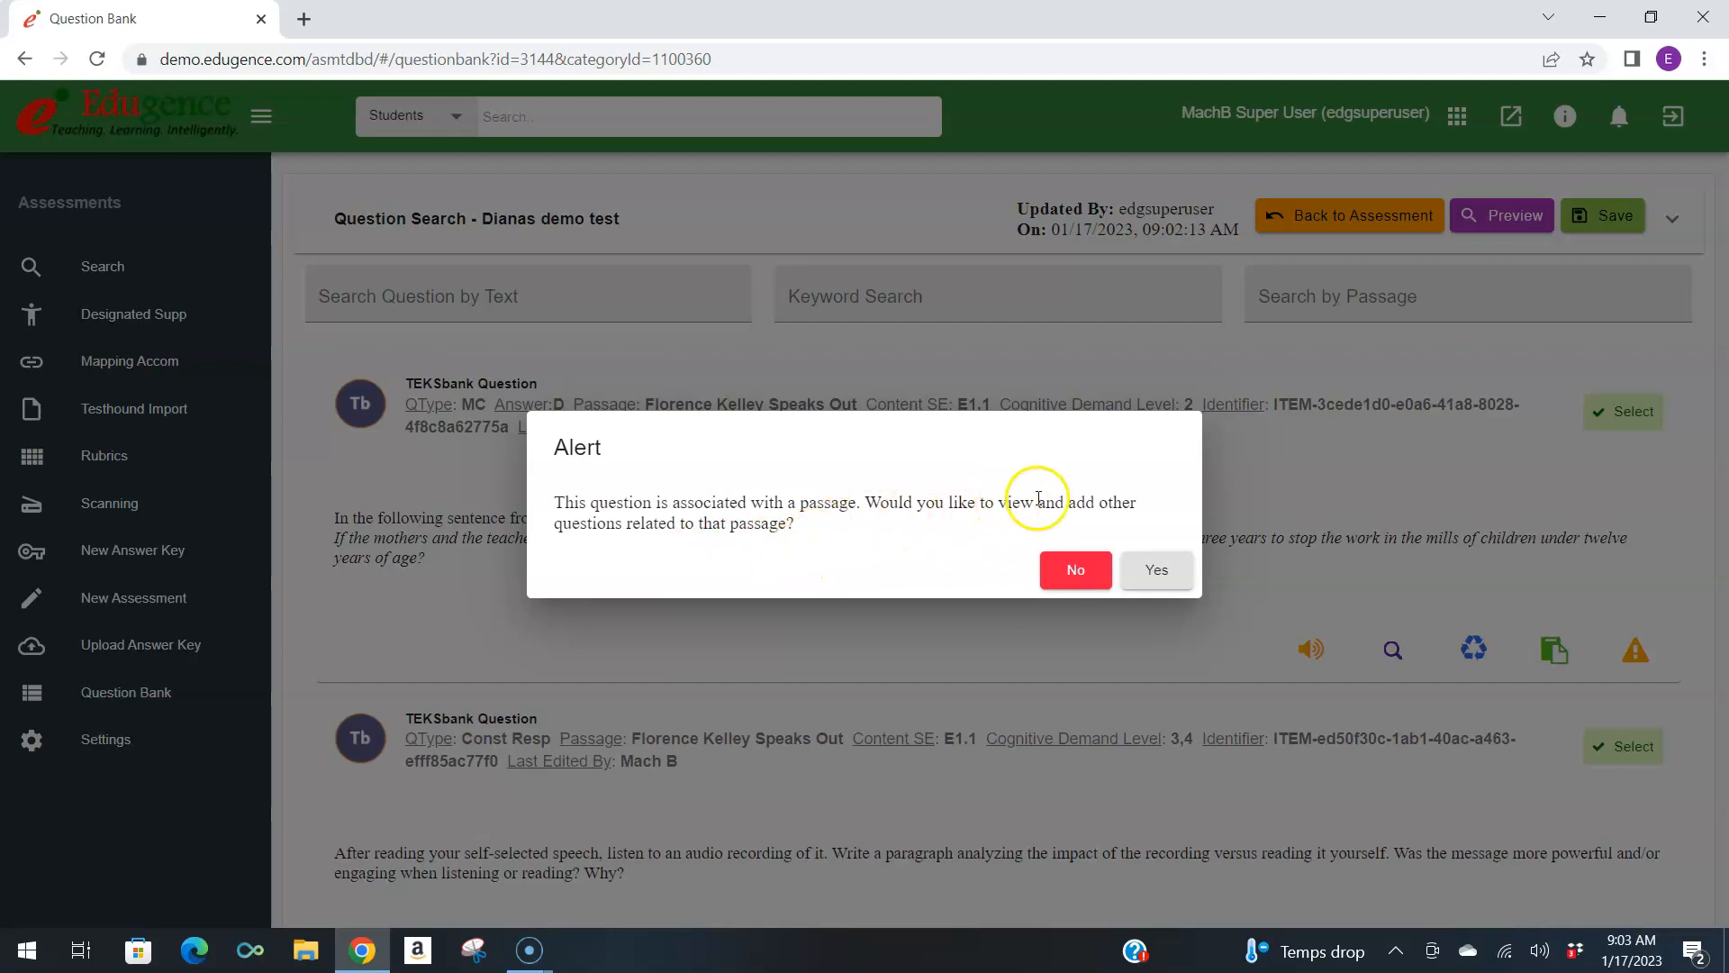
pyautogui.click(1176, 577)
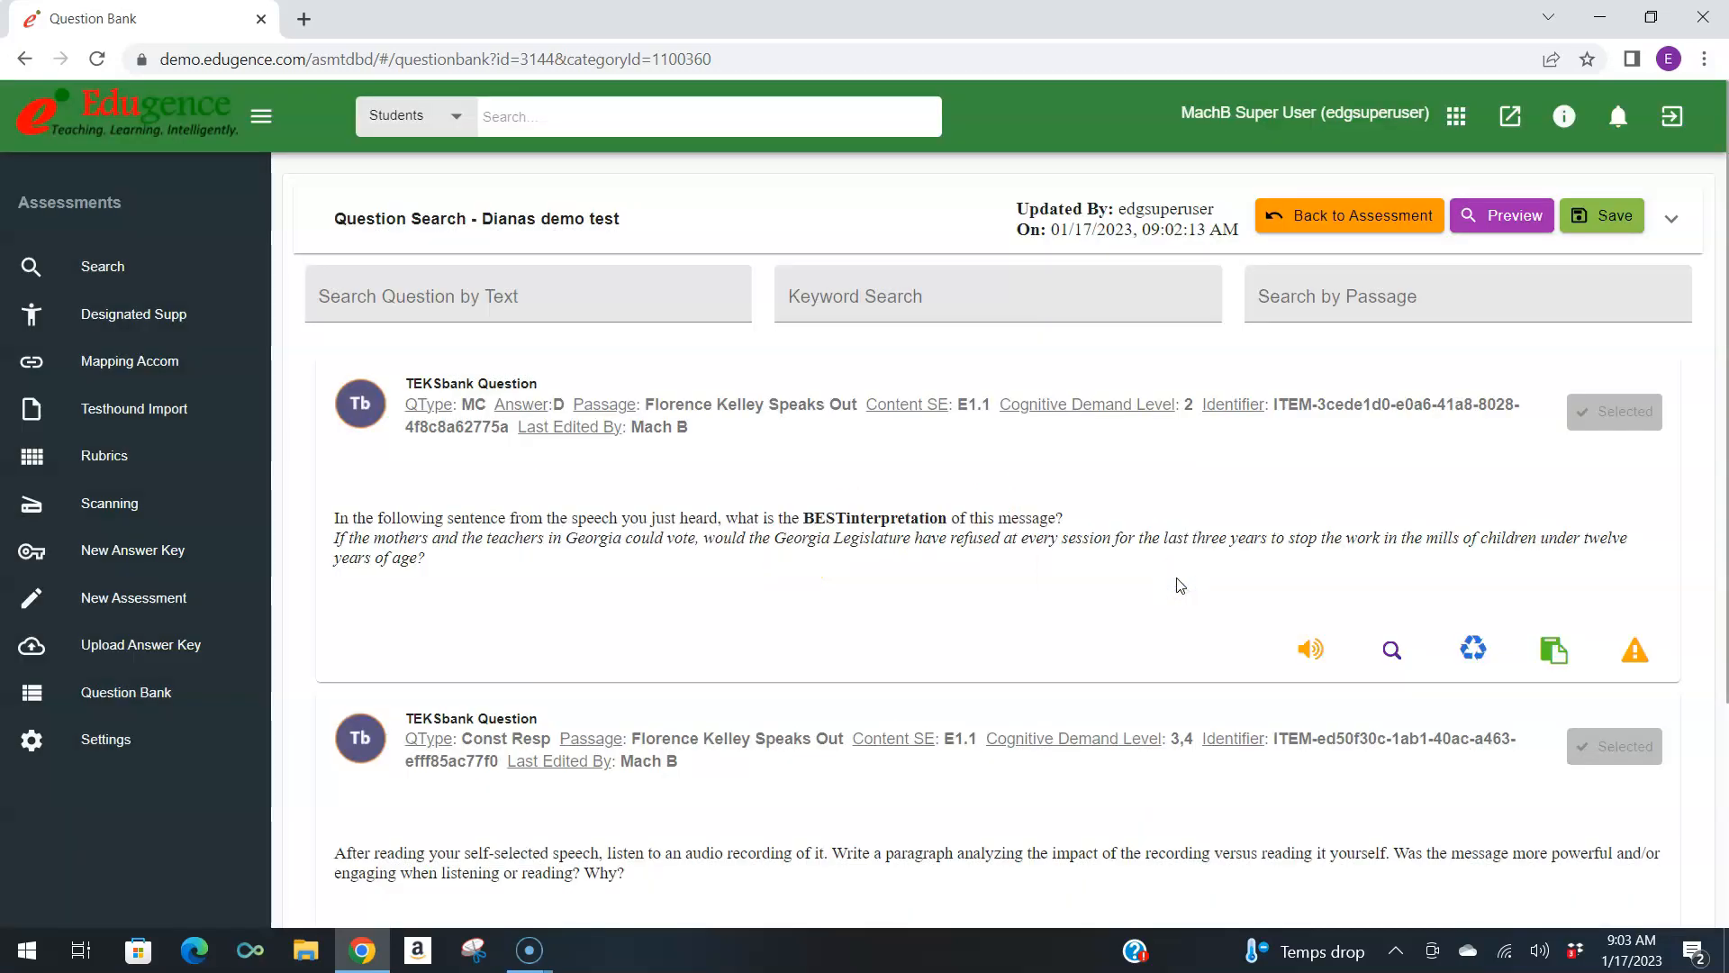
pyautogui.scroll(-5, 1171, 586)
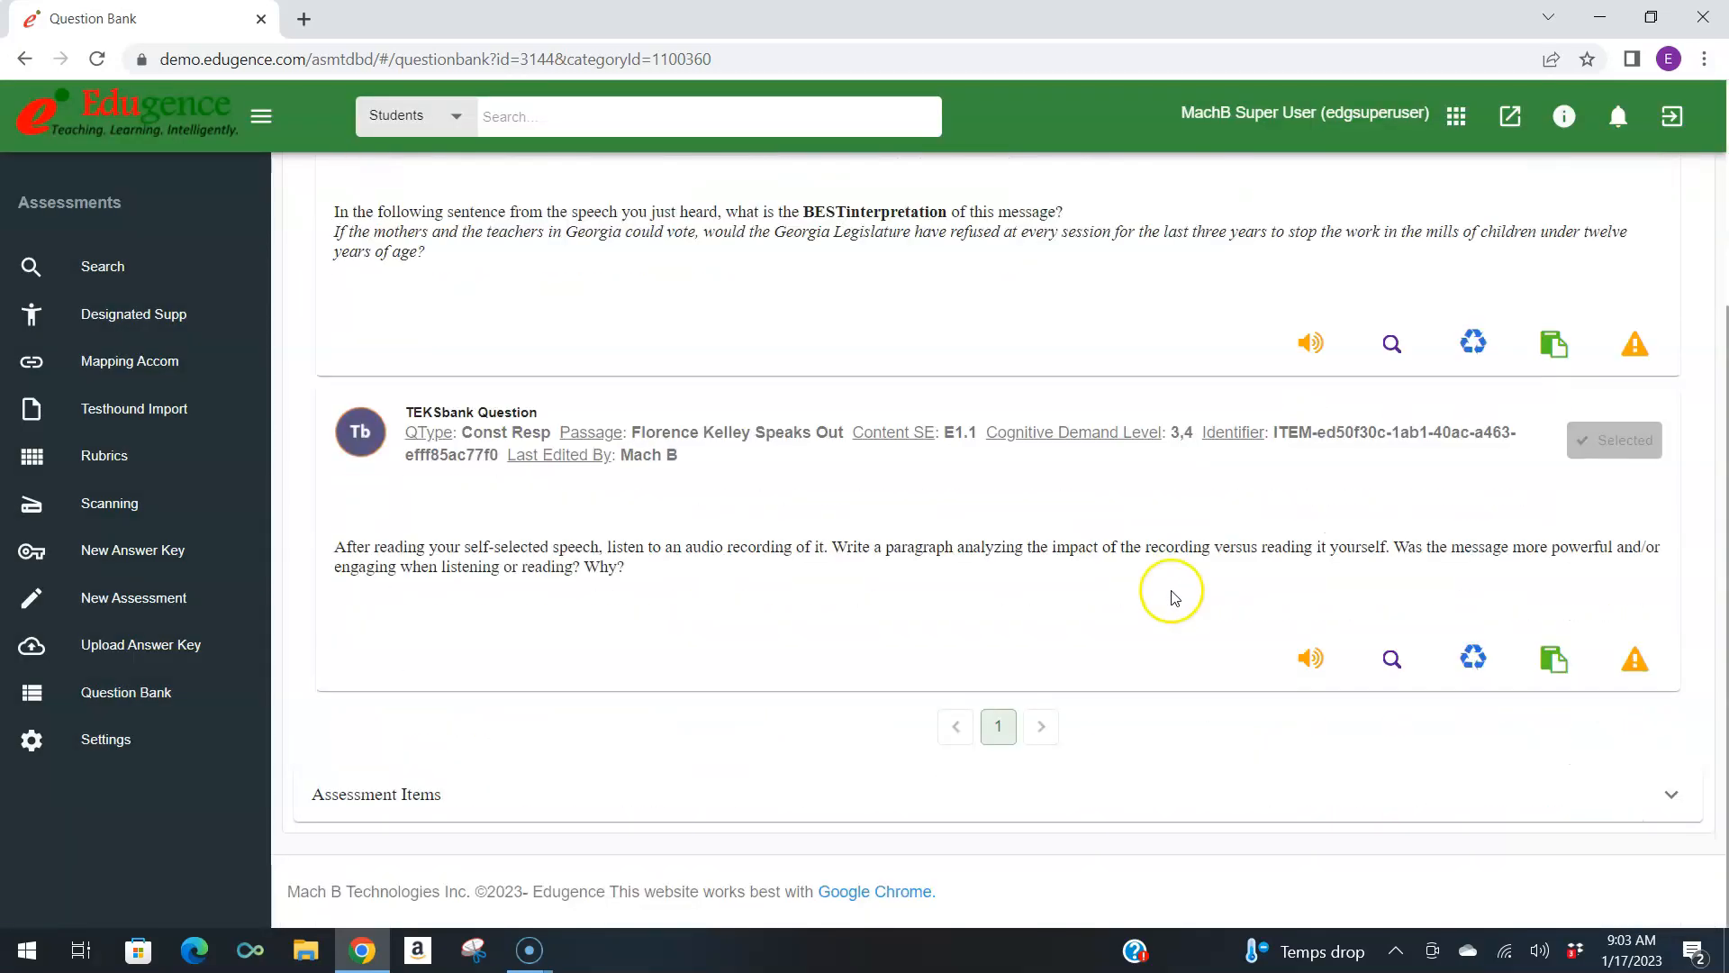
pyautogui.scroll(5, 1171, 590)
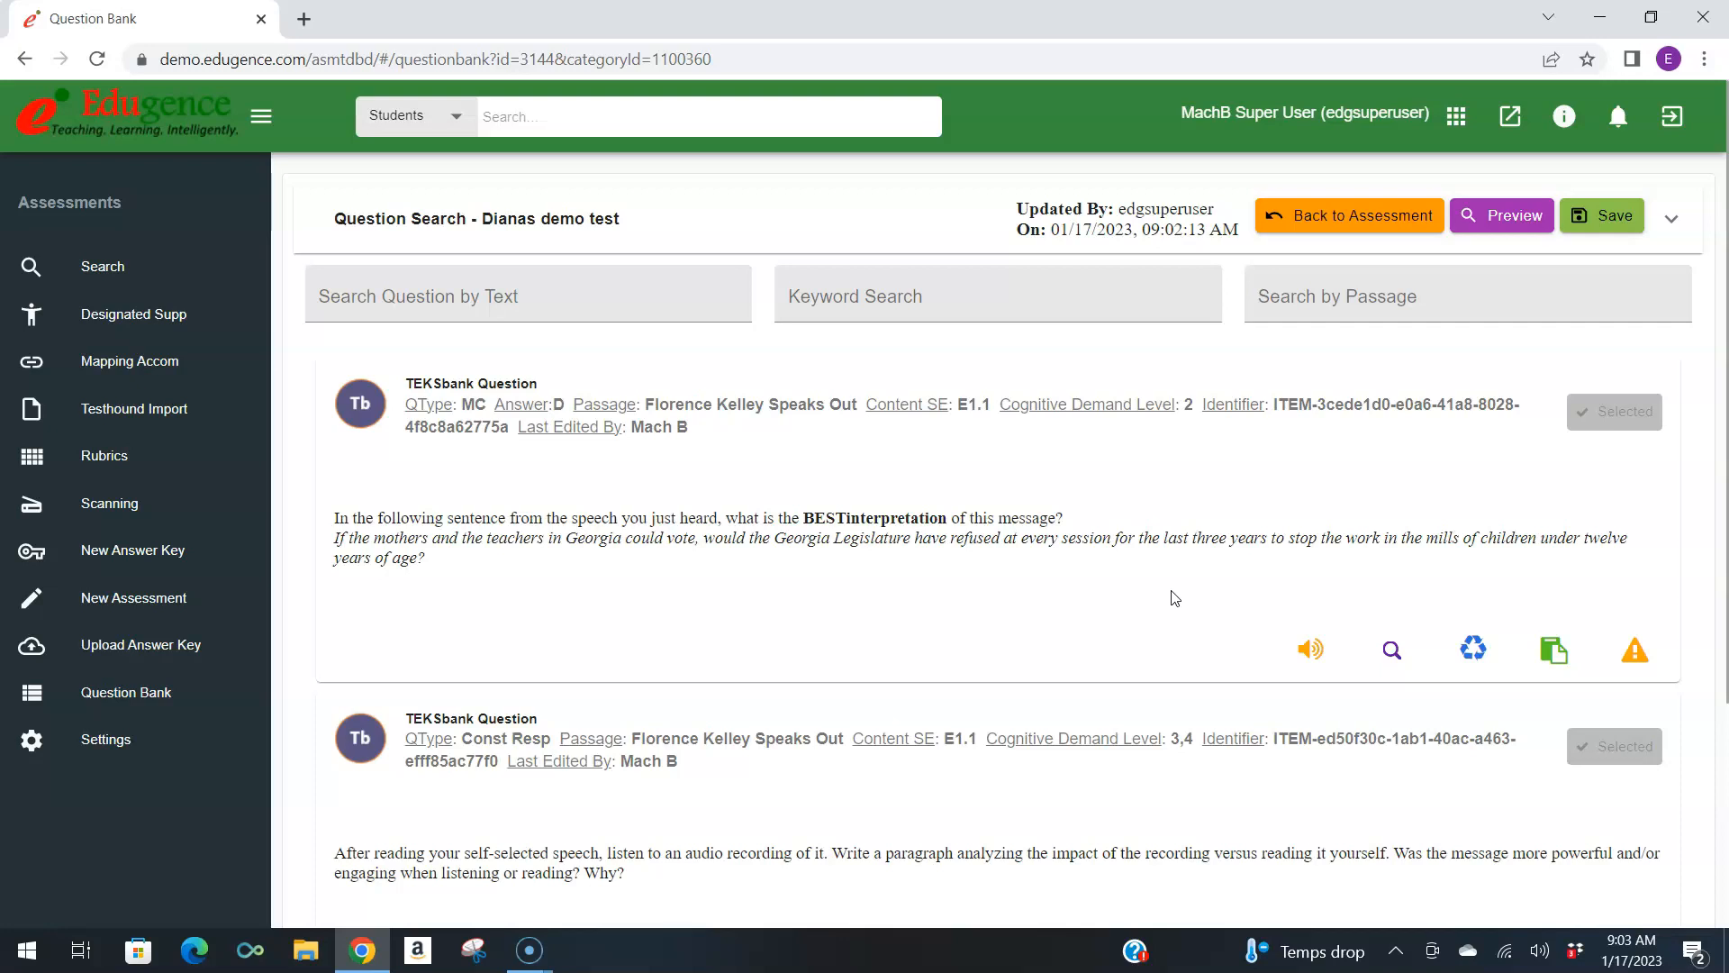
# Reset the SE filter to All, set the originator to TEA and search the question bank again.
pyautogui.click(1672, 221)
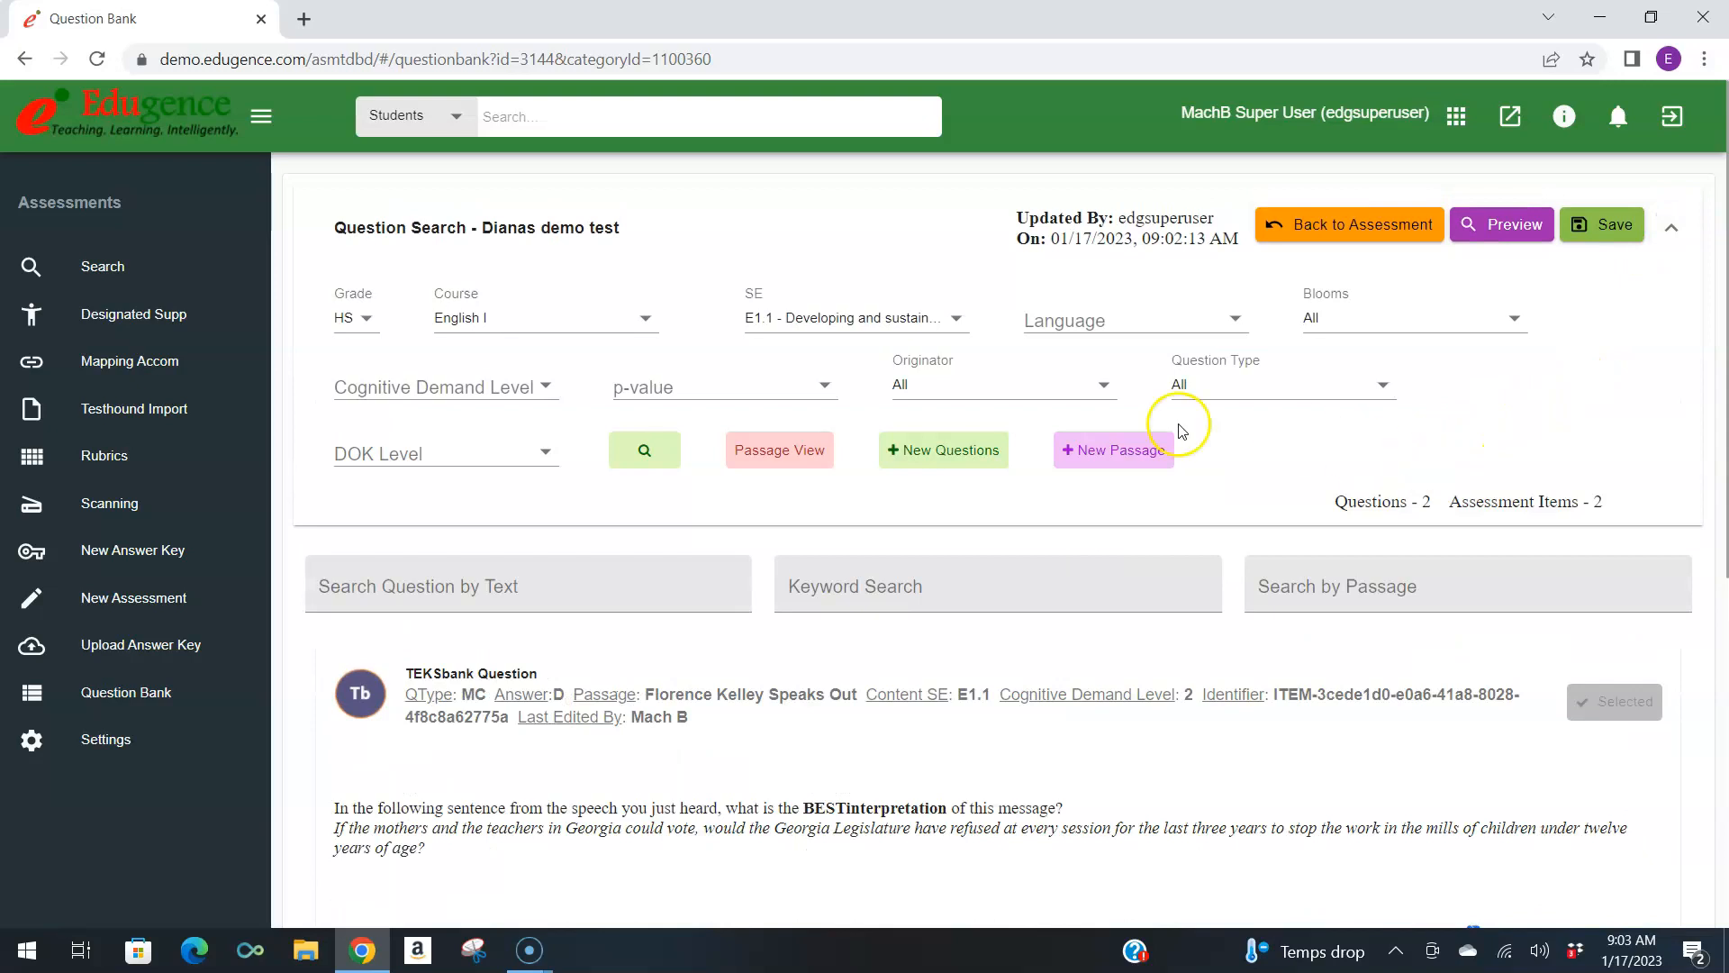
pyautogui.click(927, 317)
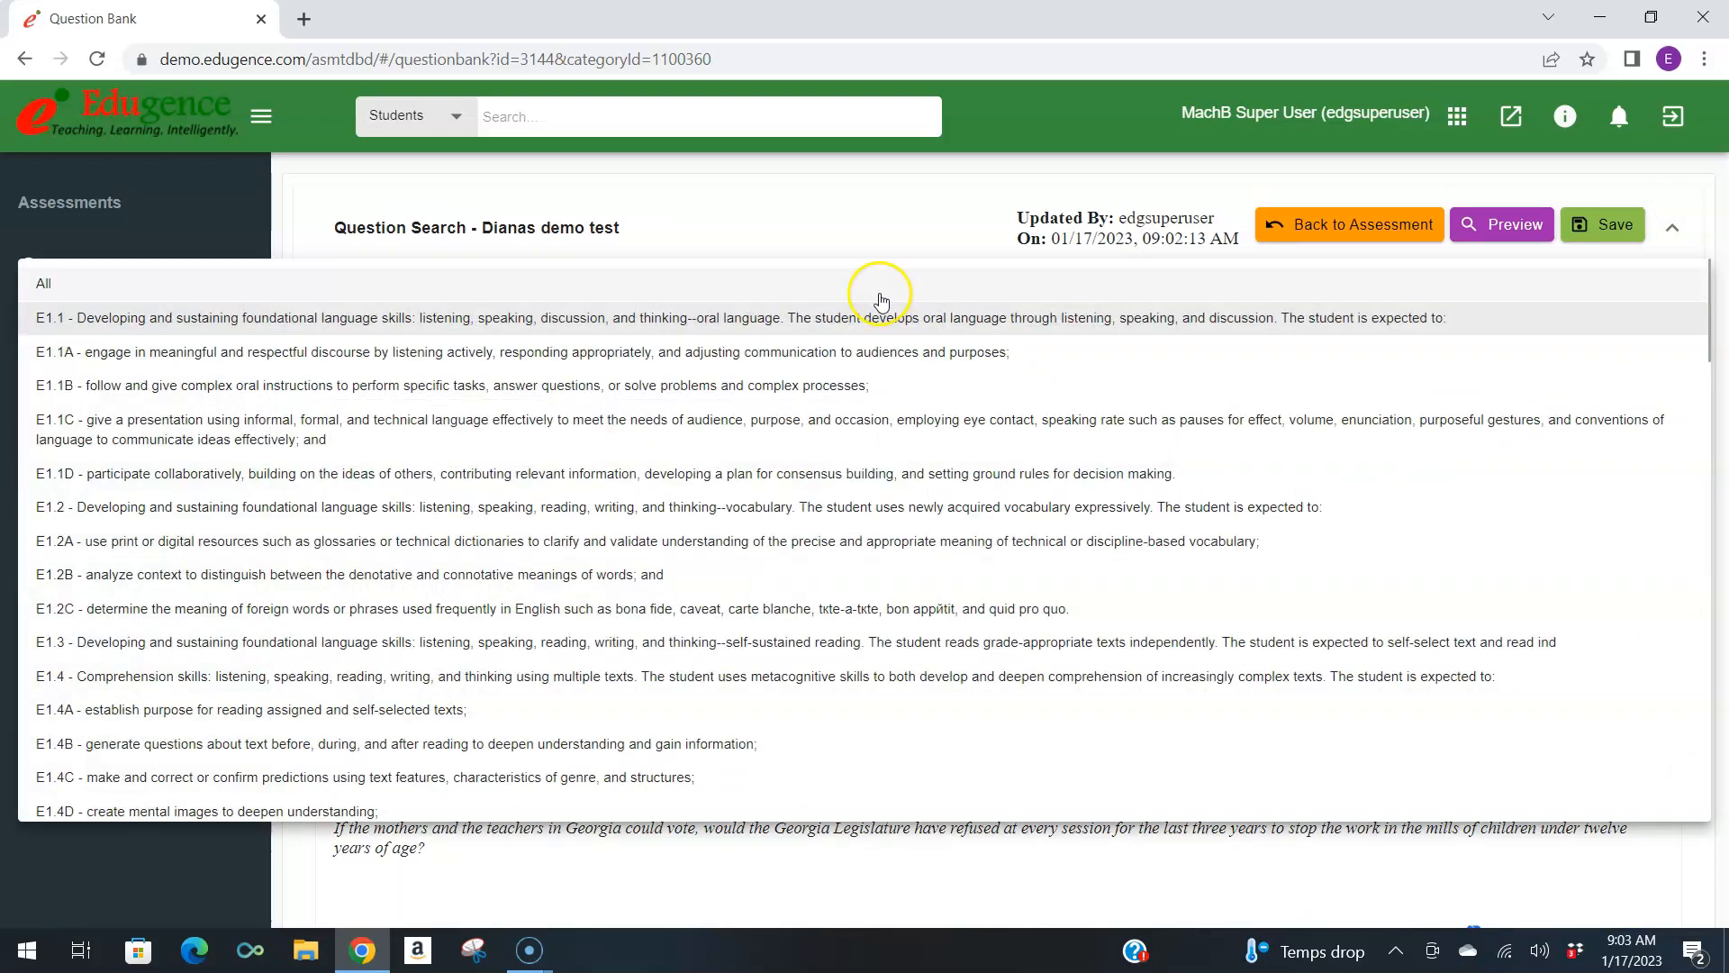
pyautogui.click(880, 287)
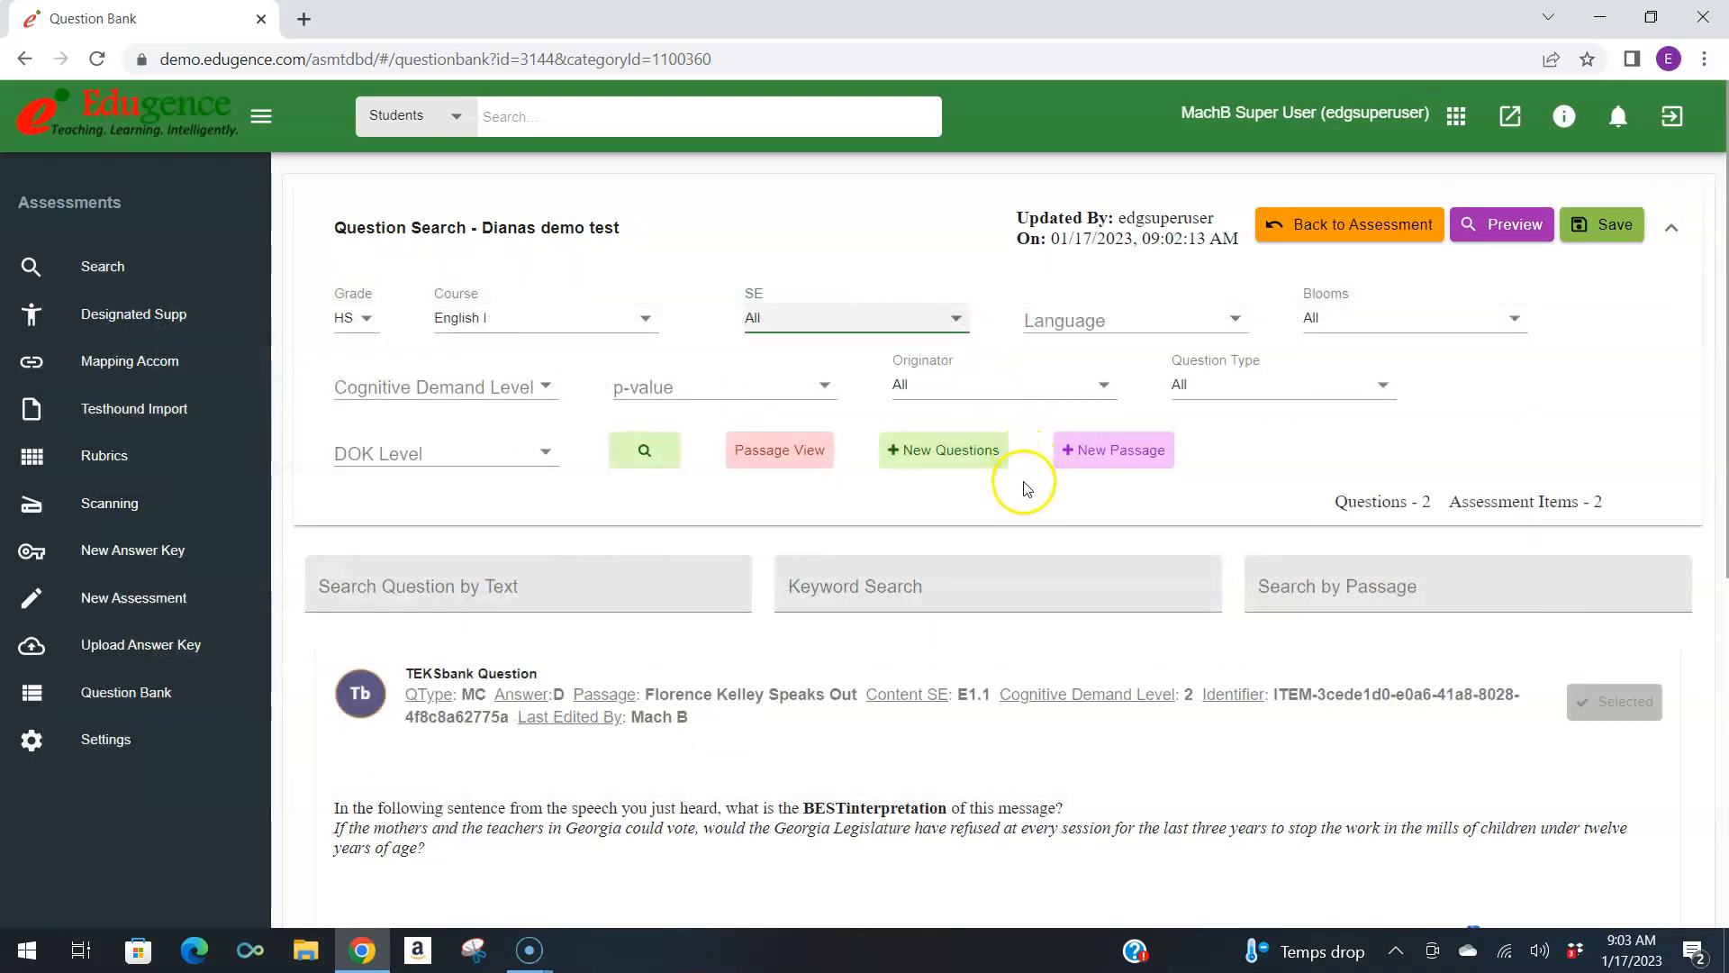
pyautogui.click(1047, 386)
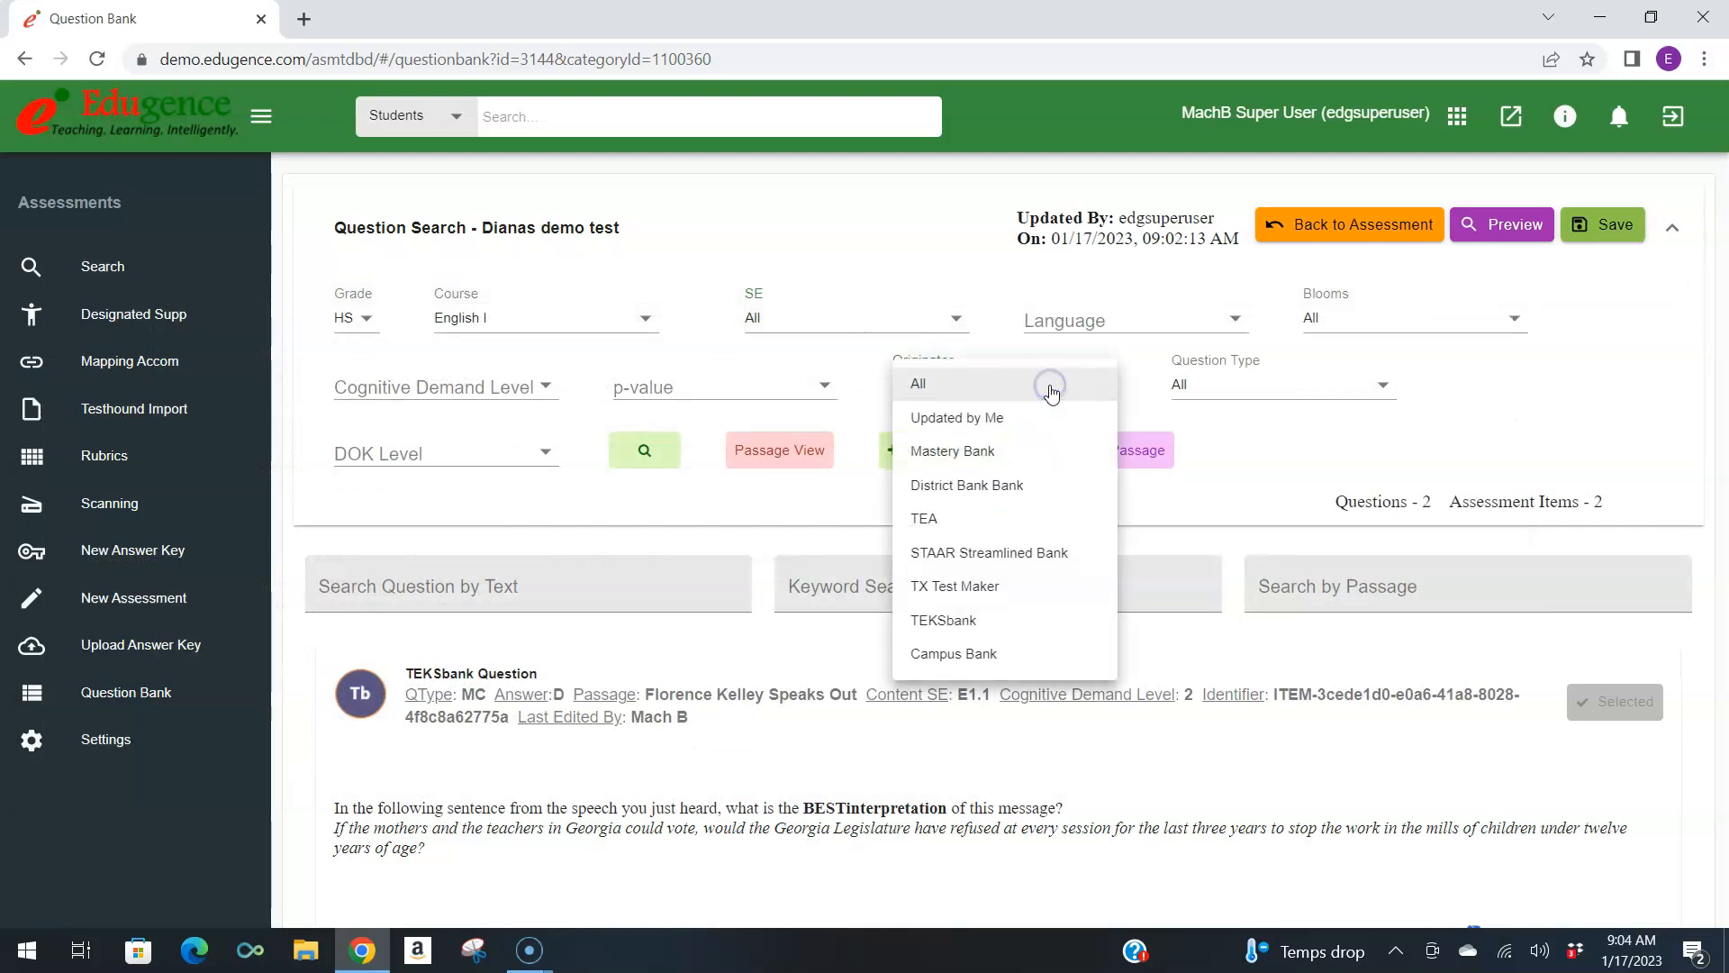
pyautogui.click(1040, 461)
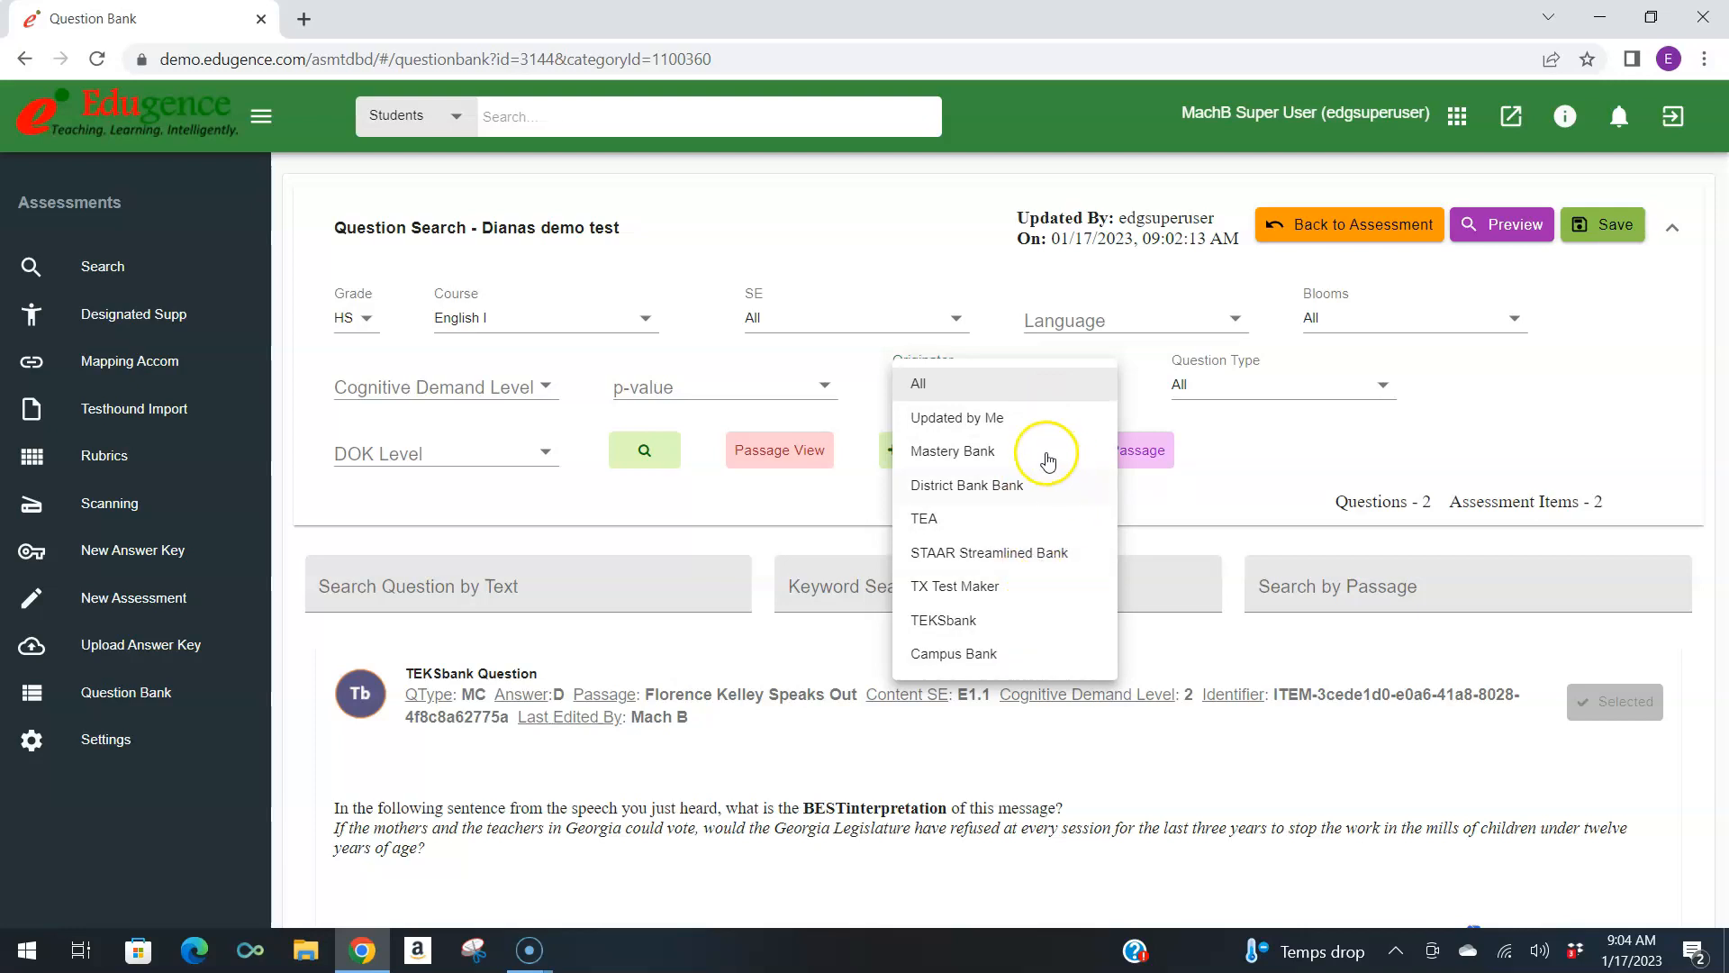
pyautogui.click(1057, 525)
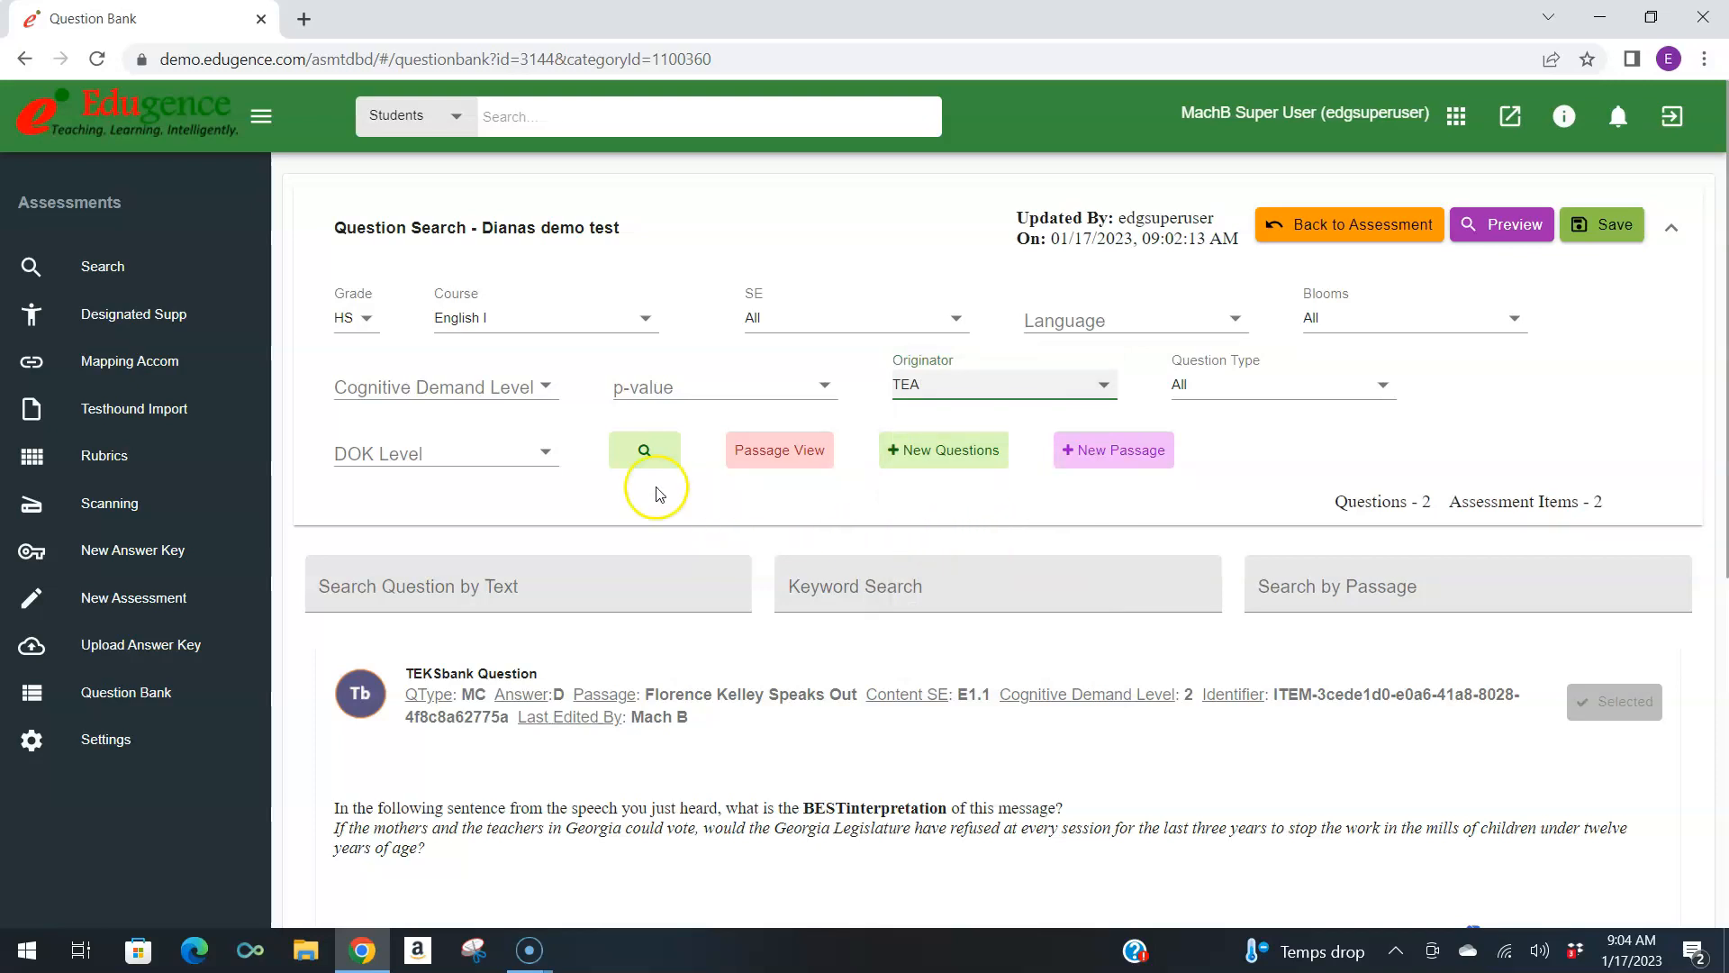
pyautogui.click(639, 459)
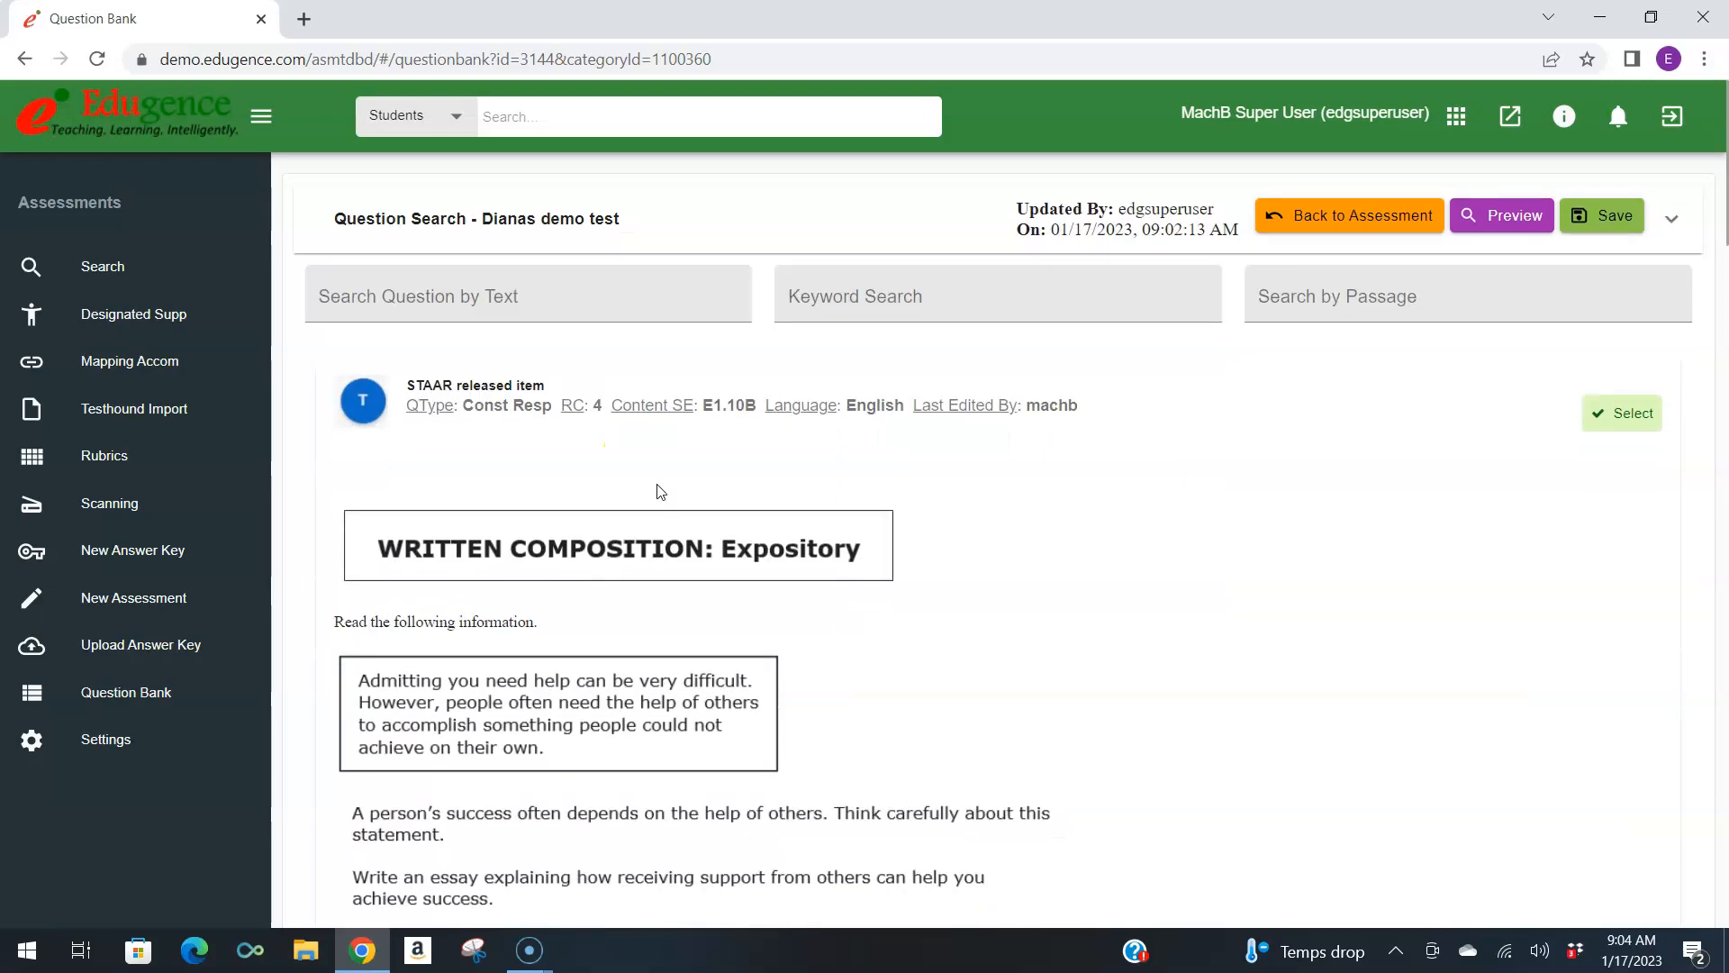
pyautogui.scroll(-4, 738, 509)
pyautogui.scroll(5, 782, 531)
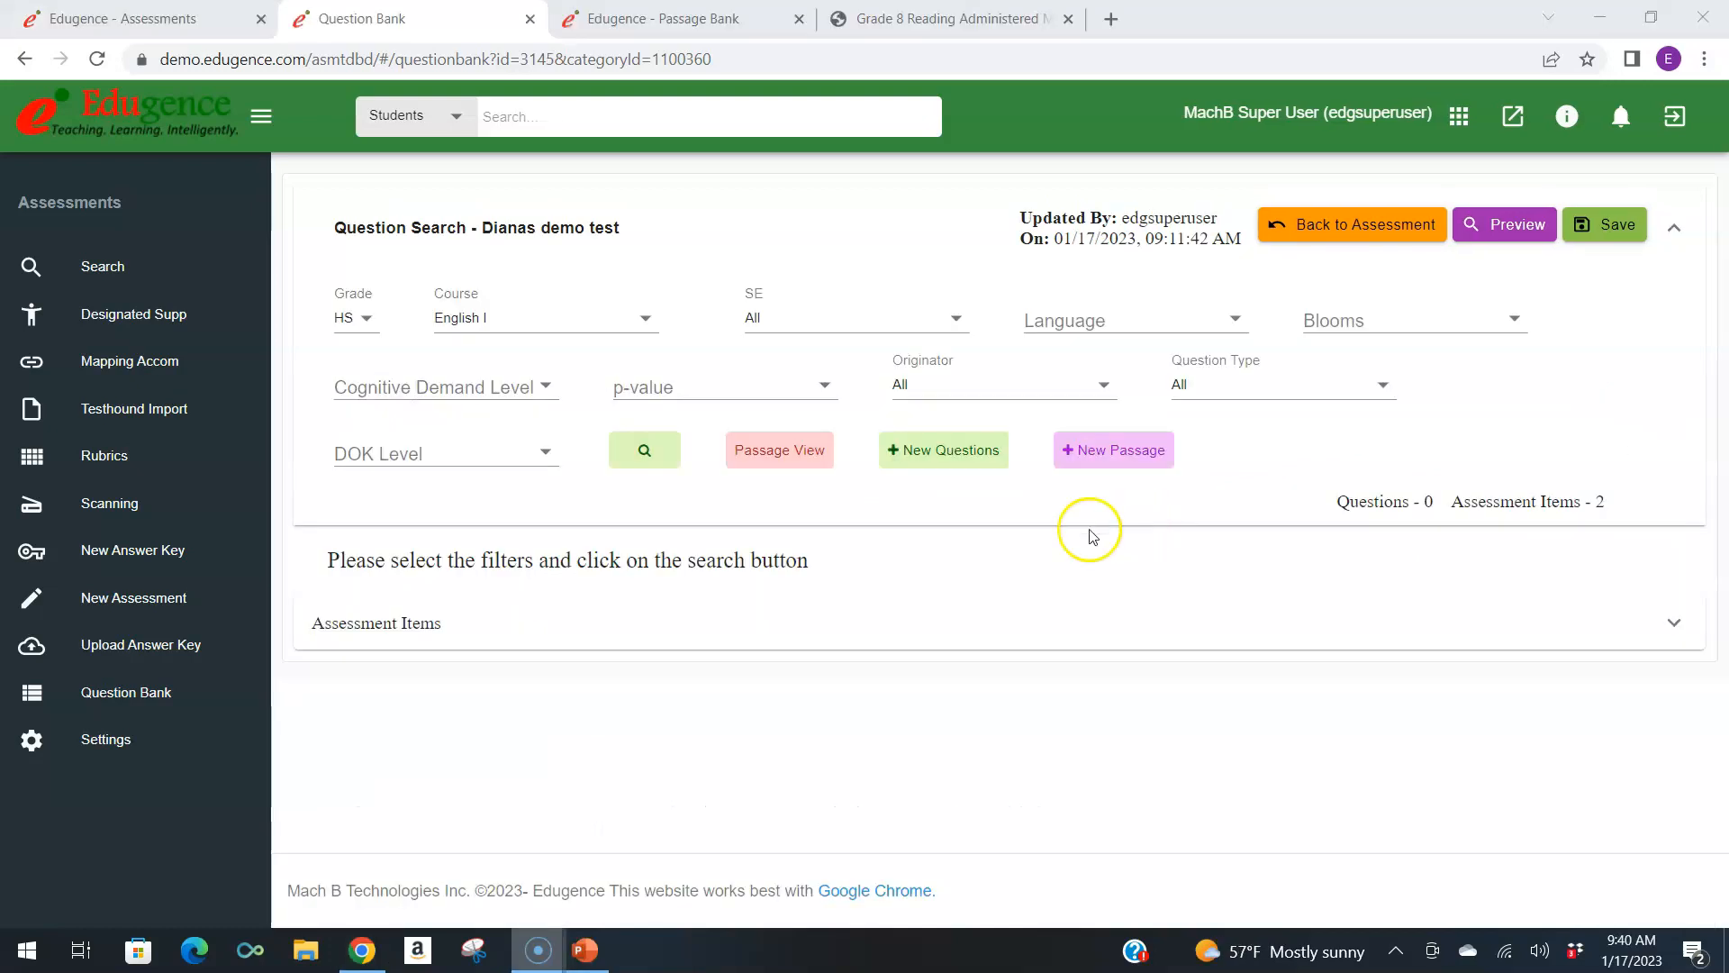
# Open the passage view from the question search and look through the TEA passages for English I.
pyautogui.click(784, 460)
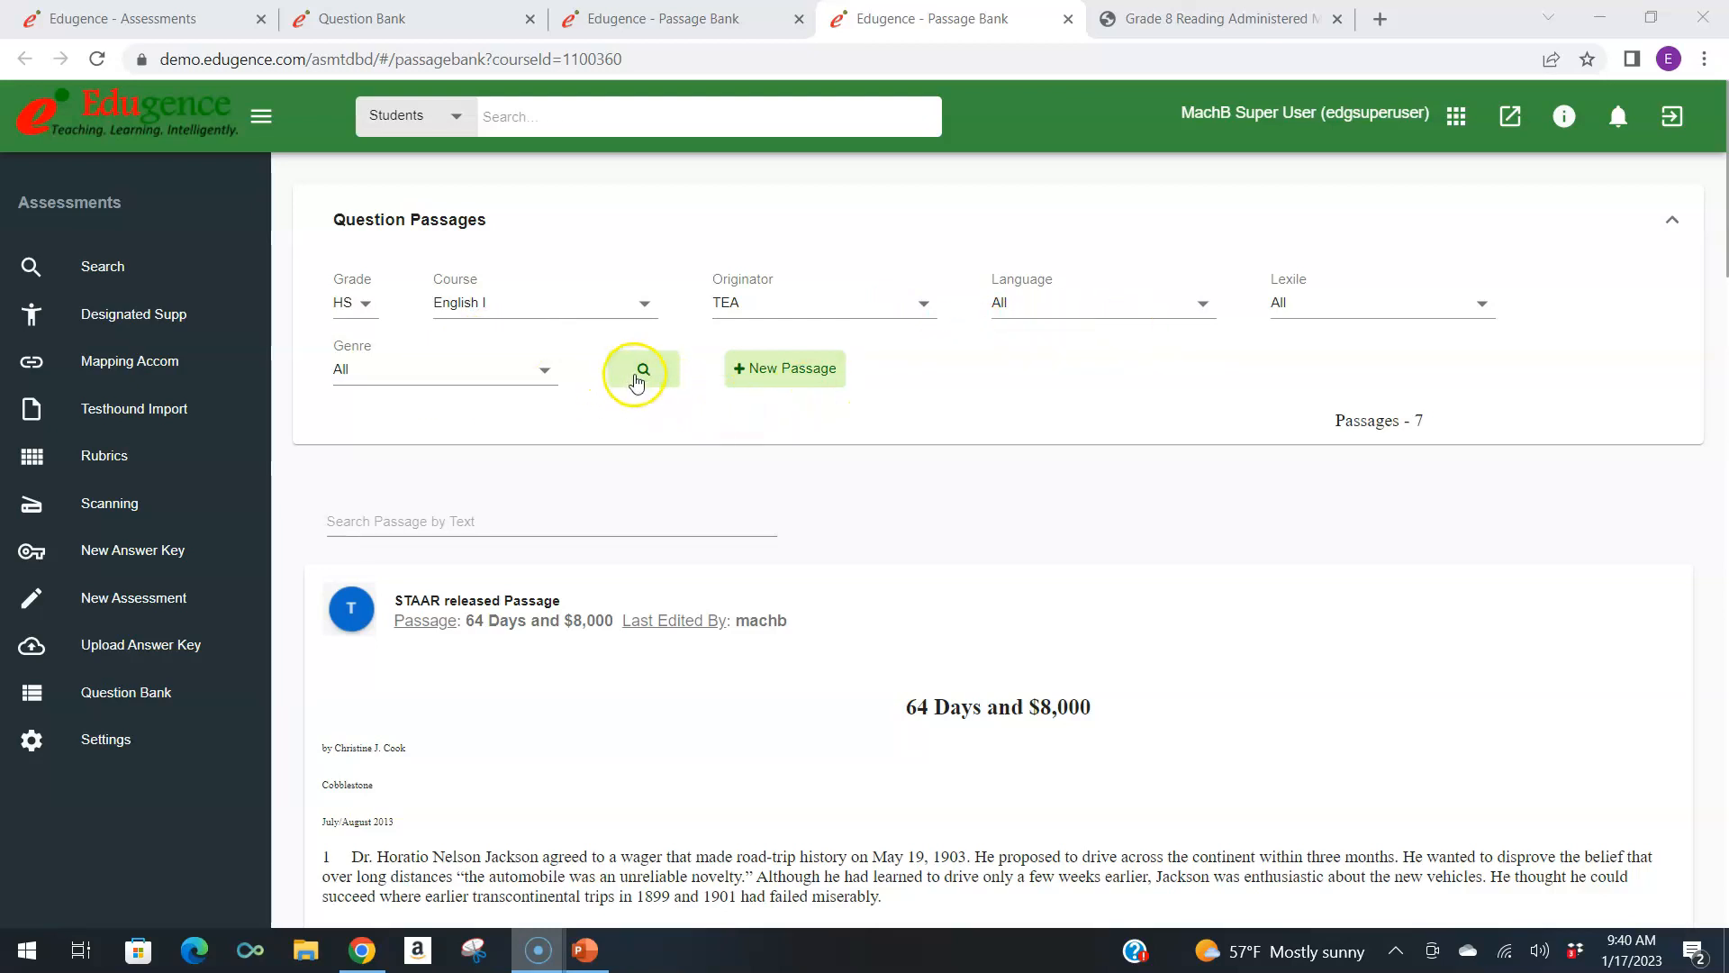
pyautogui.scroll(-5, 764, 567)
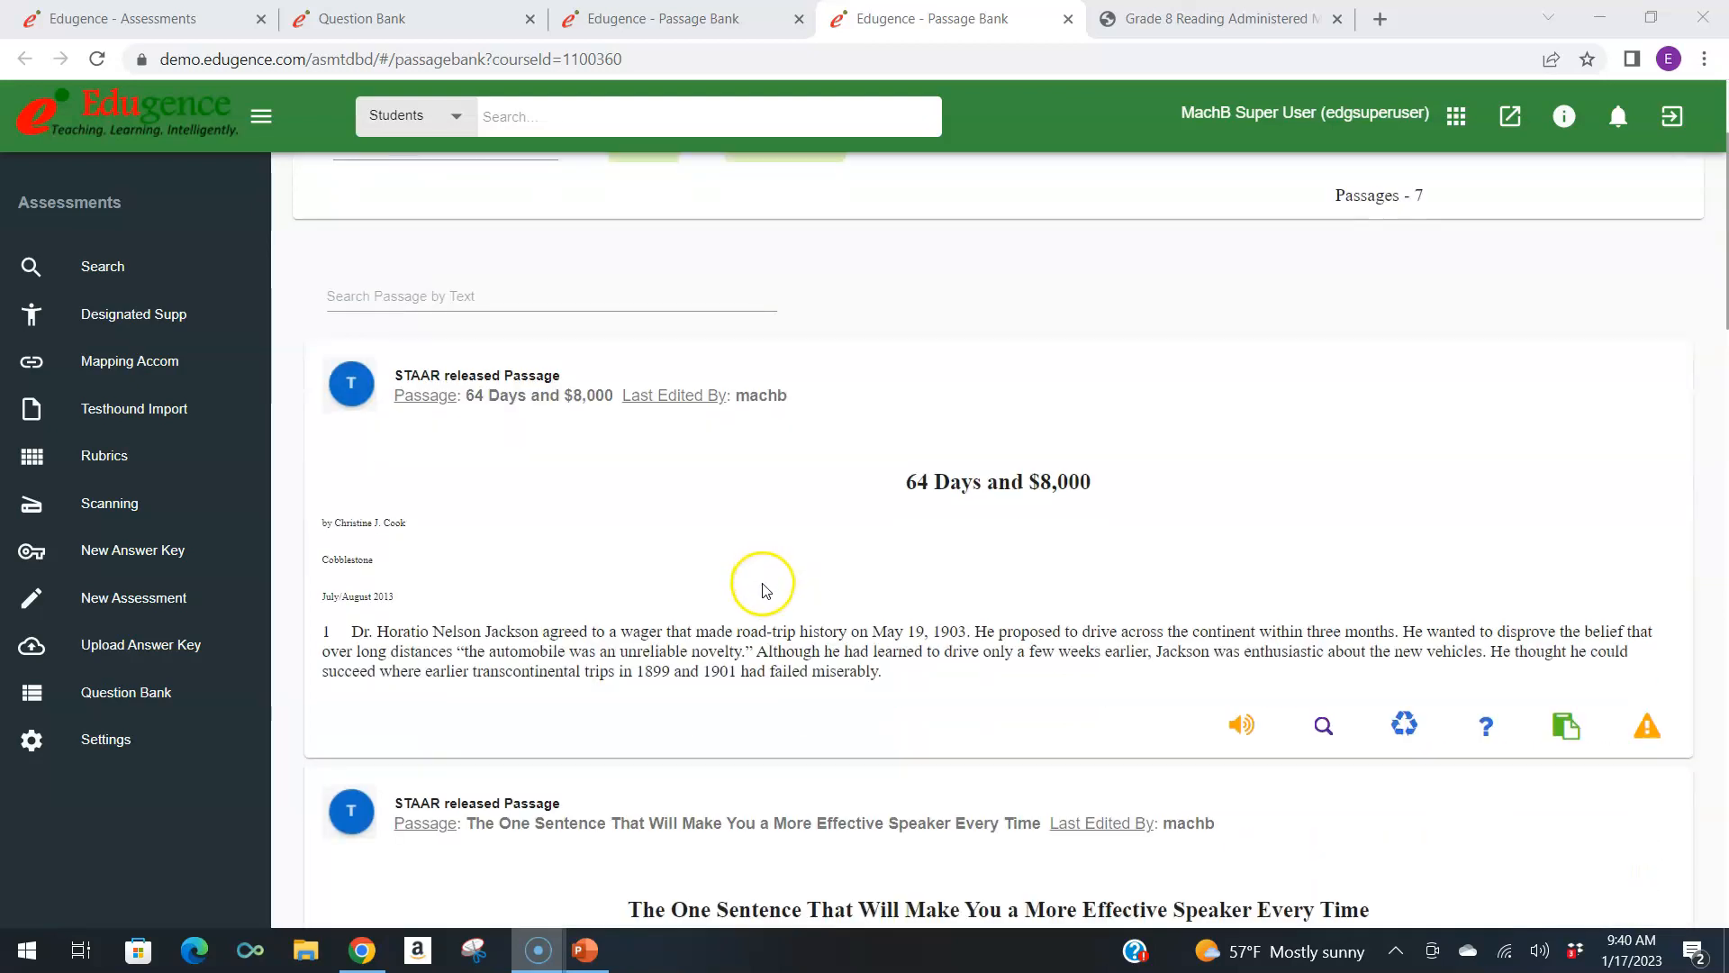
pyautogui.scroll(-2, 763, 590)
pyautogui.scroll(2, 763, 590)
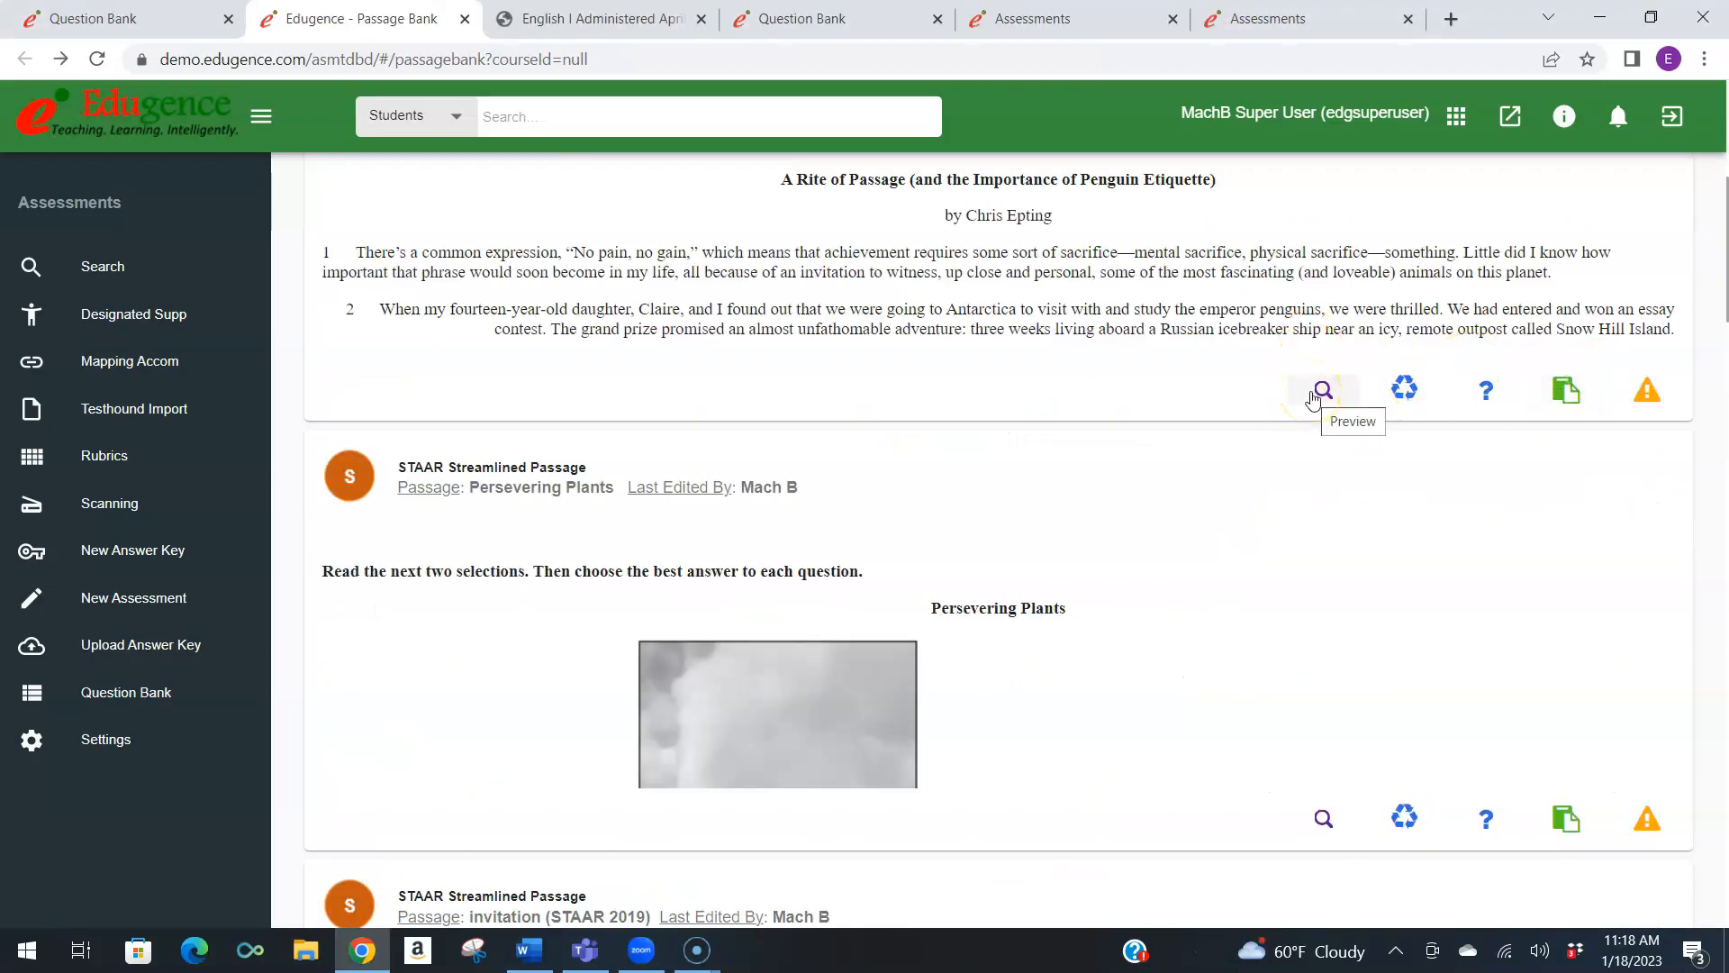
# Preview the passage "A Rite of Passage (and the Importance of Penguin Etiquette)" and expand its attached questions, closing the preview when done.
pyautogui.click(1319, 392)
pyautogui.click(1020, 278)
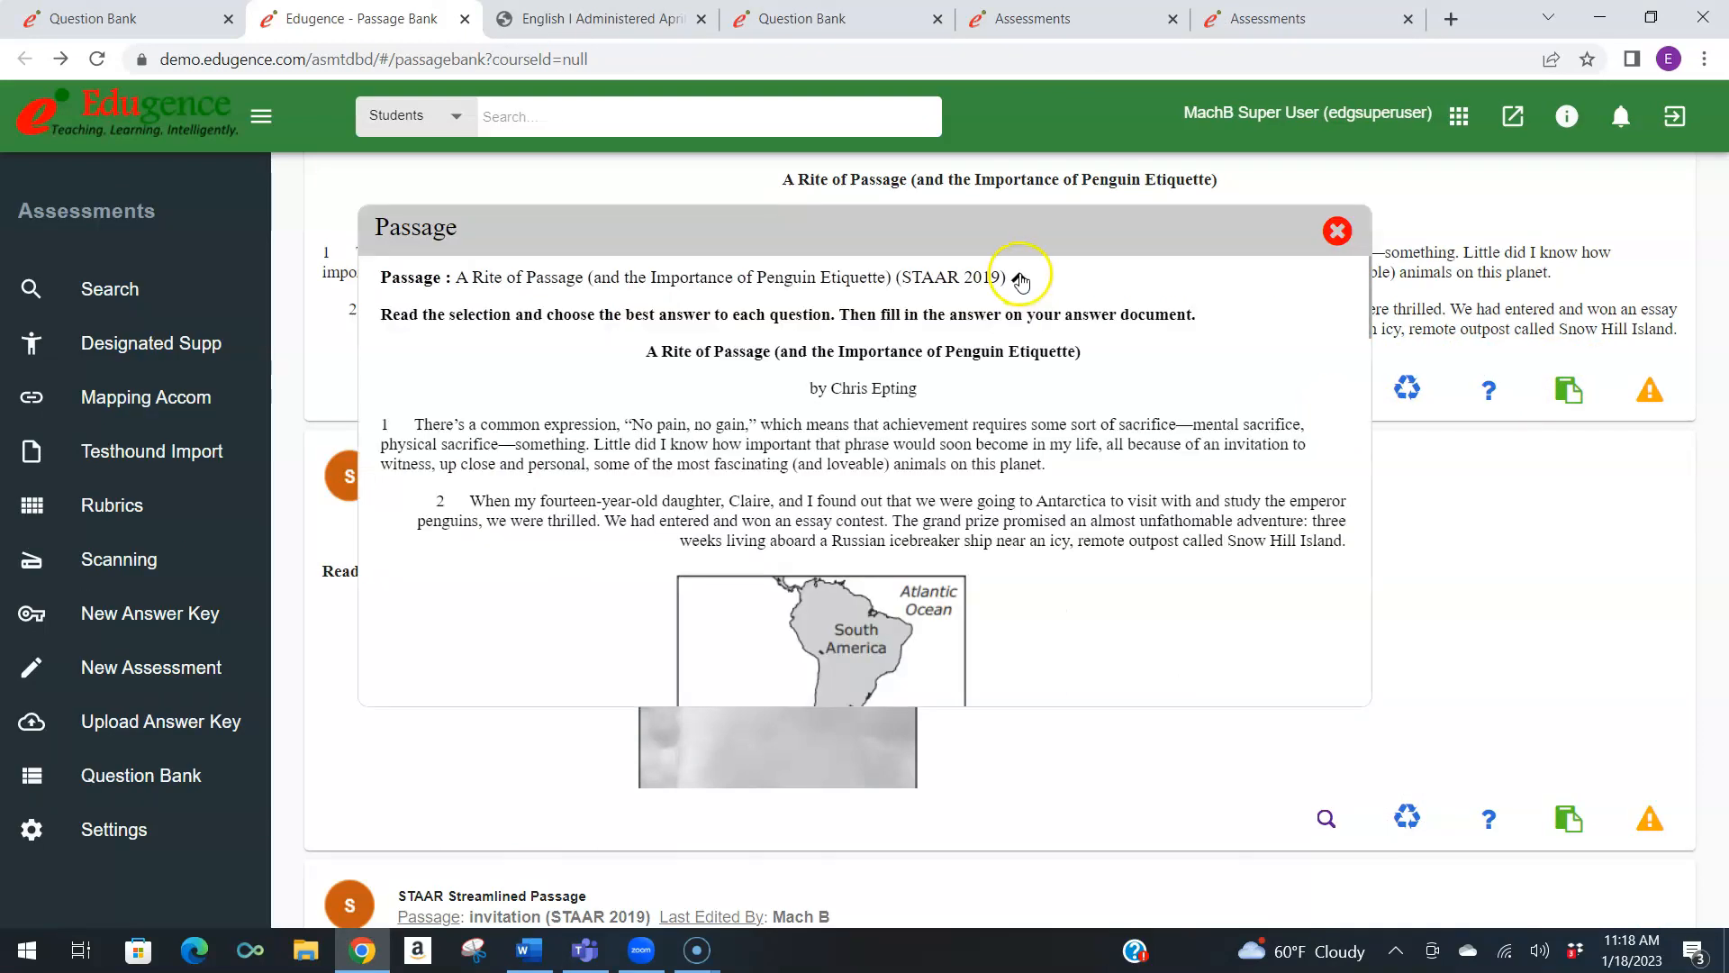
pyautogui.scroll(-15, 878, 473)
pyautogui.click(654, 677)
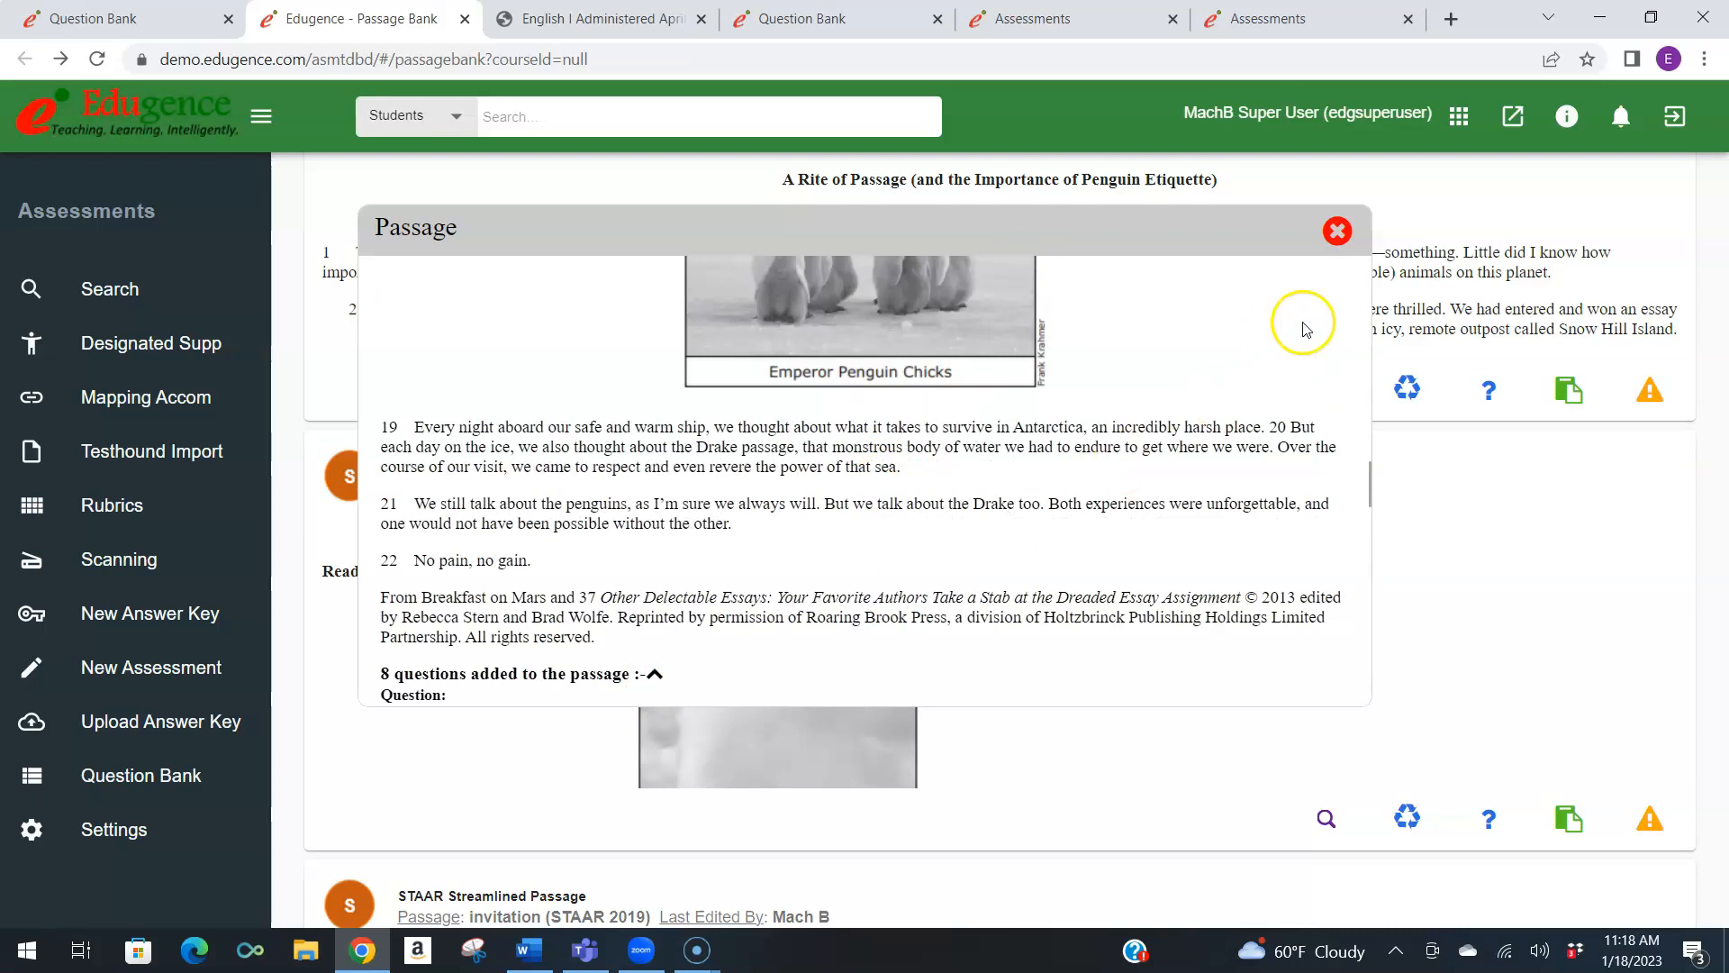
pyautogui.click(1338, 230)
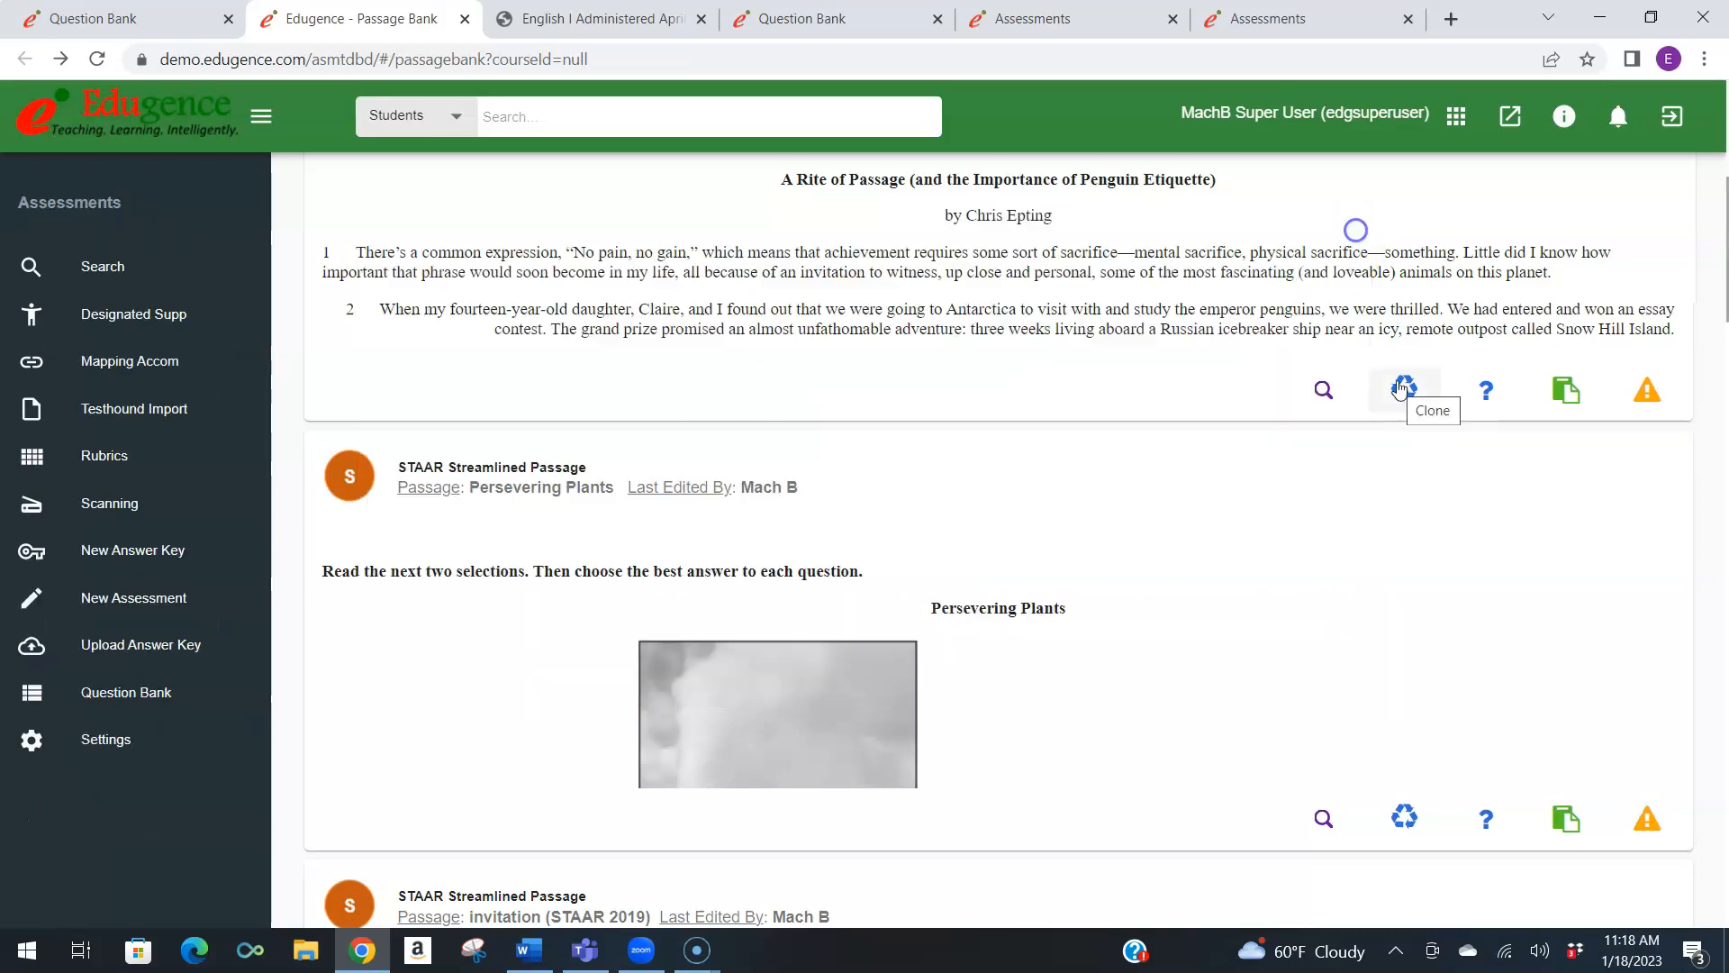
pyautogui.click(1507, 397)
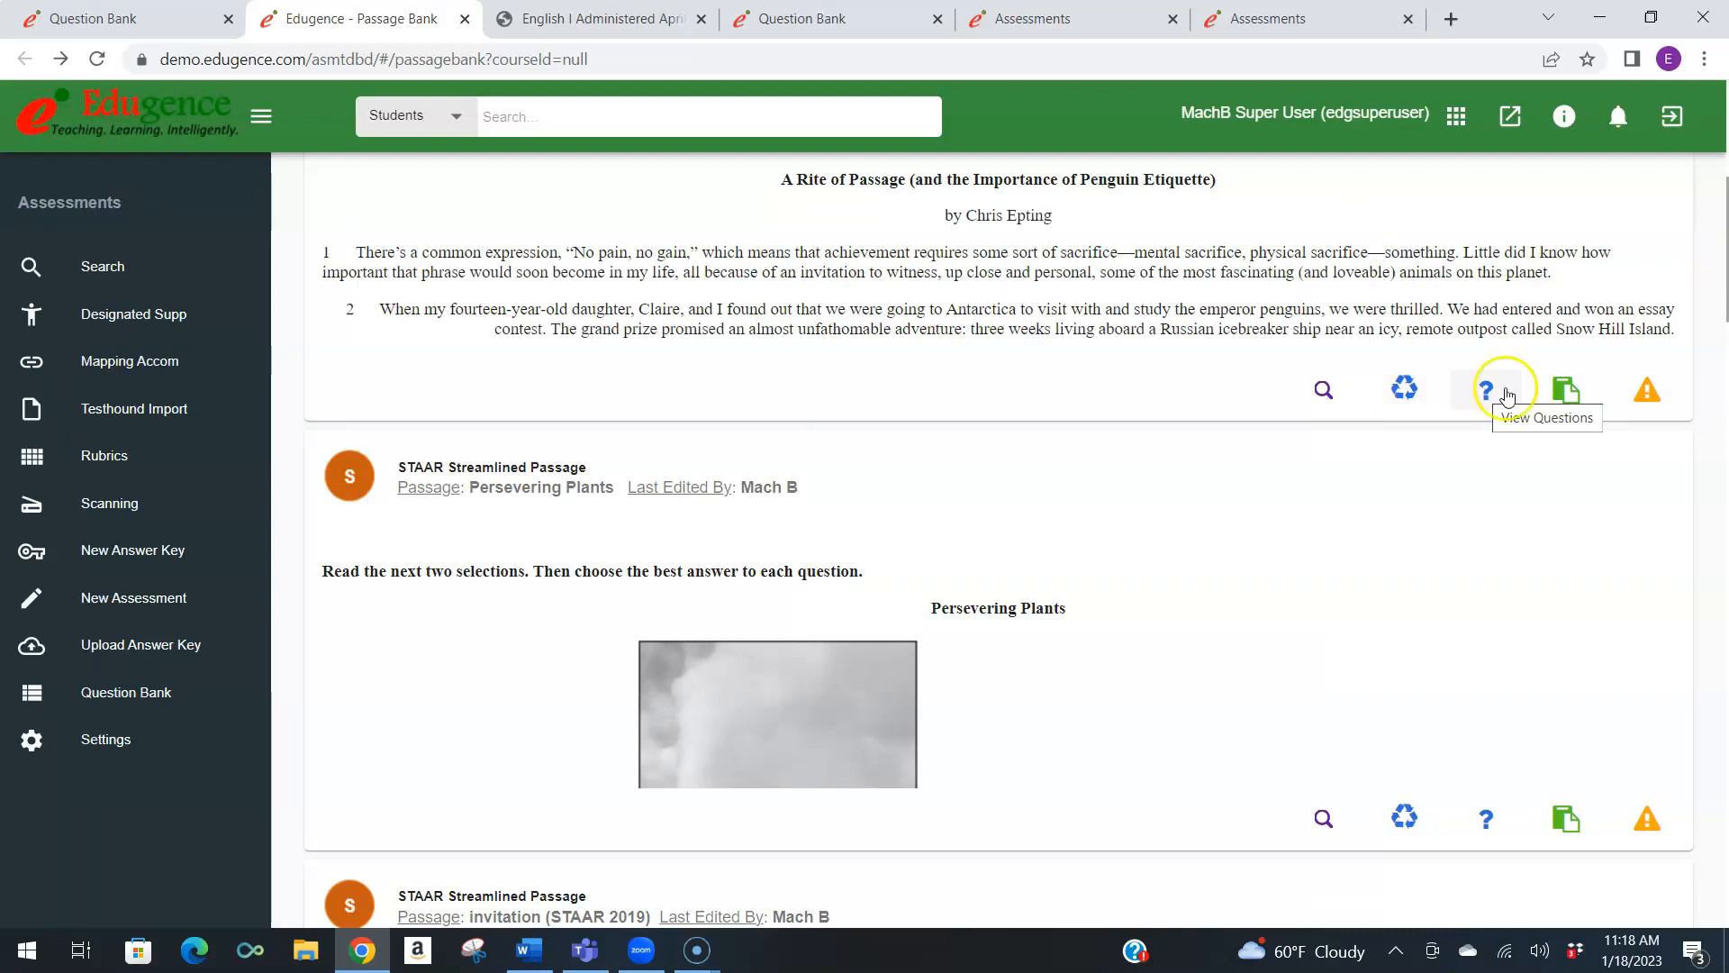
pyautogui.click(1574, 396)
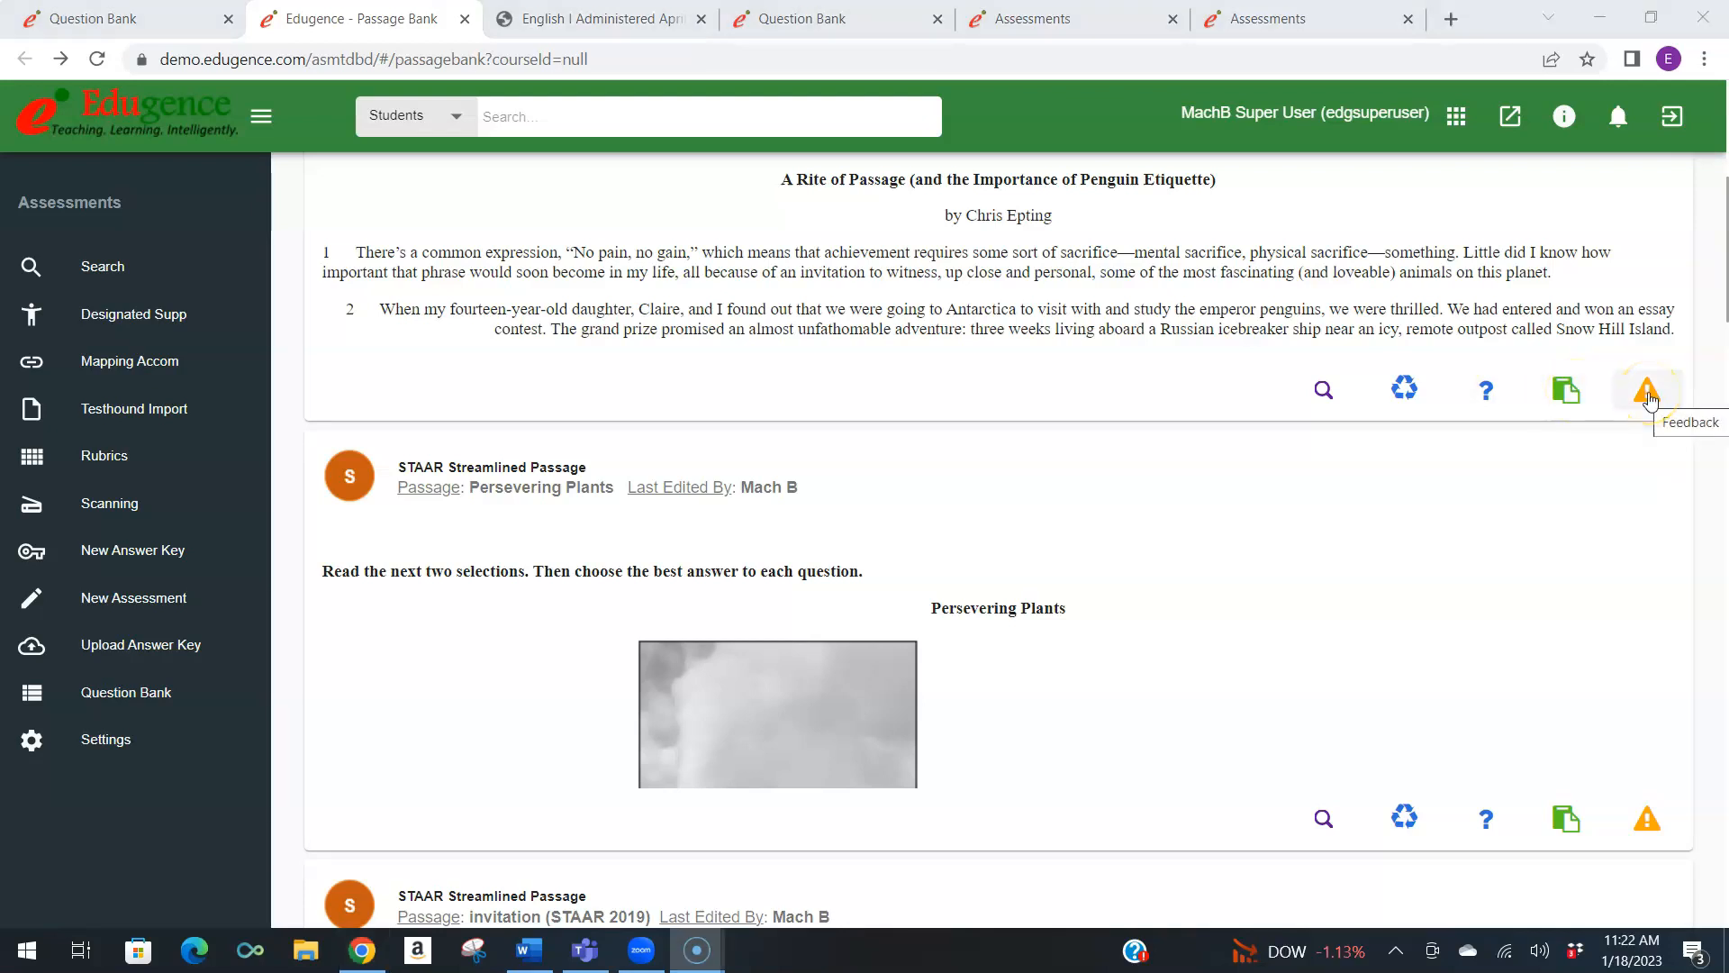
pyautogui.click(1647, 393)
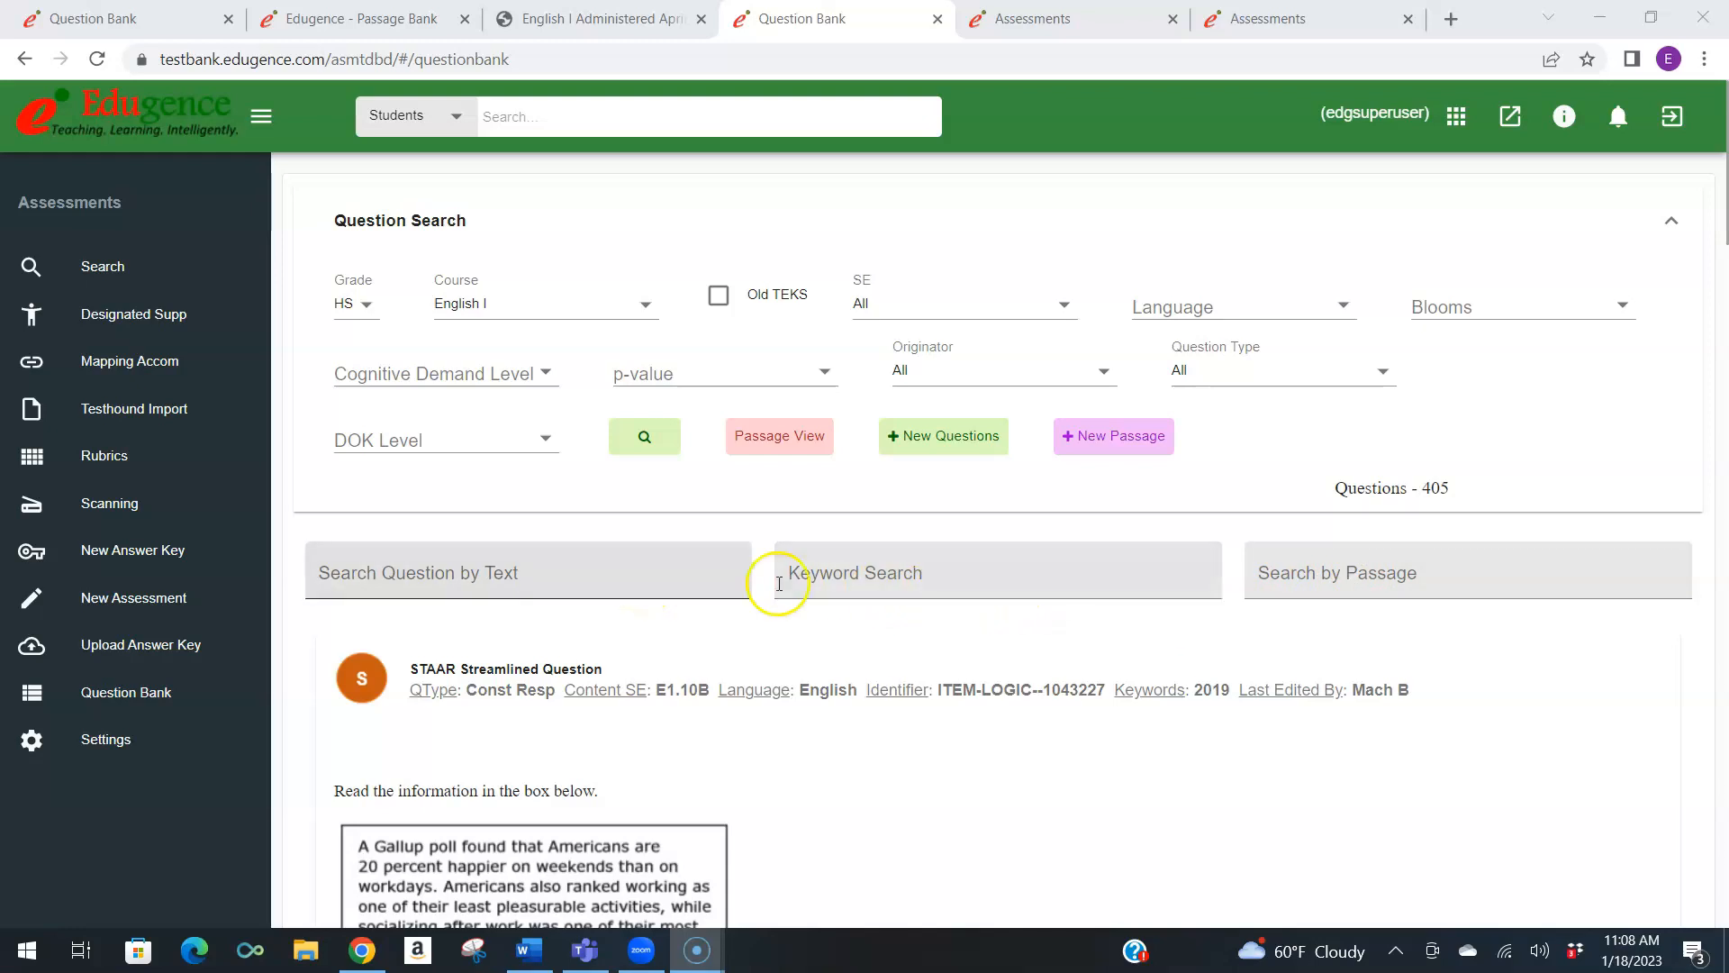
# Search the English I question bank by passage for "what happened".
pyautogui.click(1264, 569)
pyautogui.write('what')
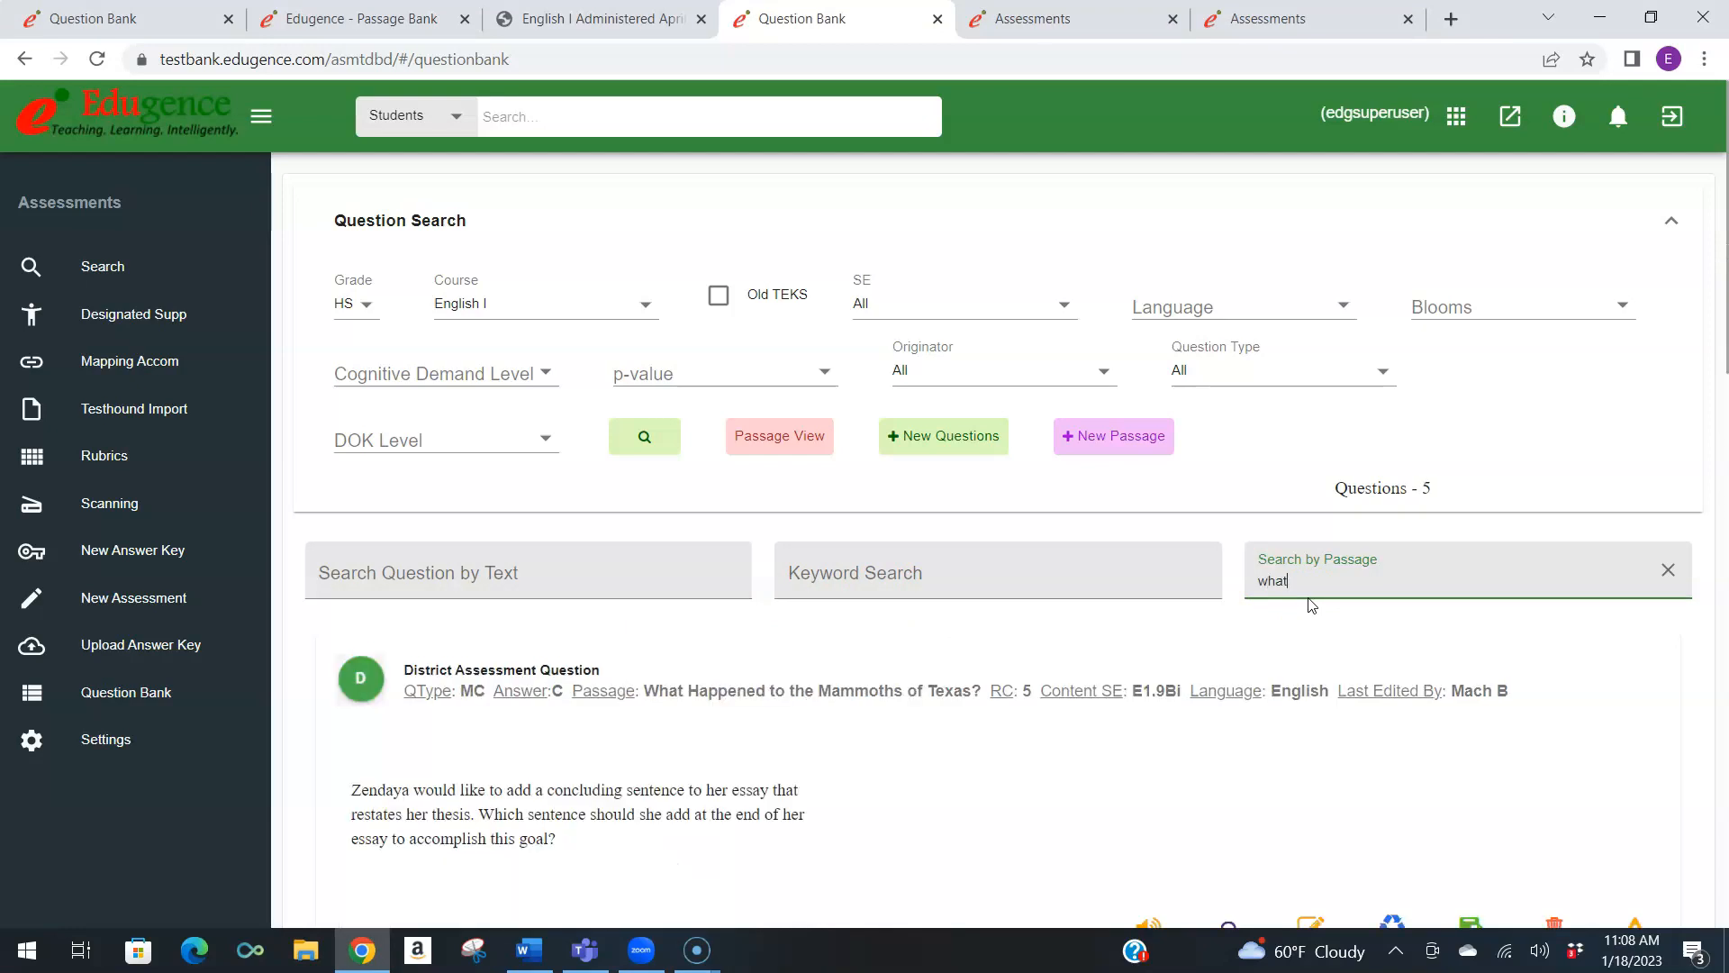
pyautogui.click(1027, 659)
pyautogui.write('happened')
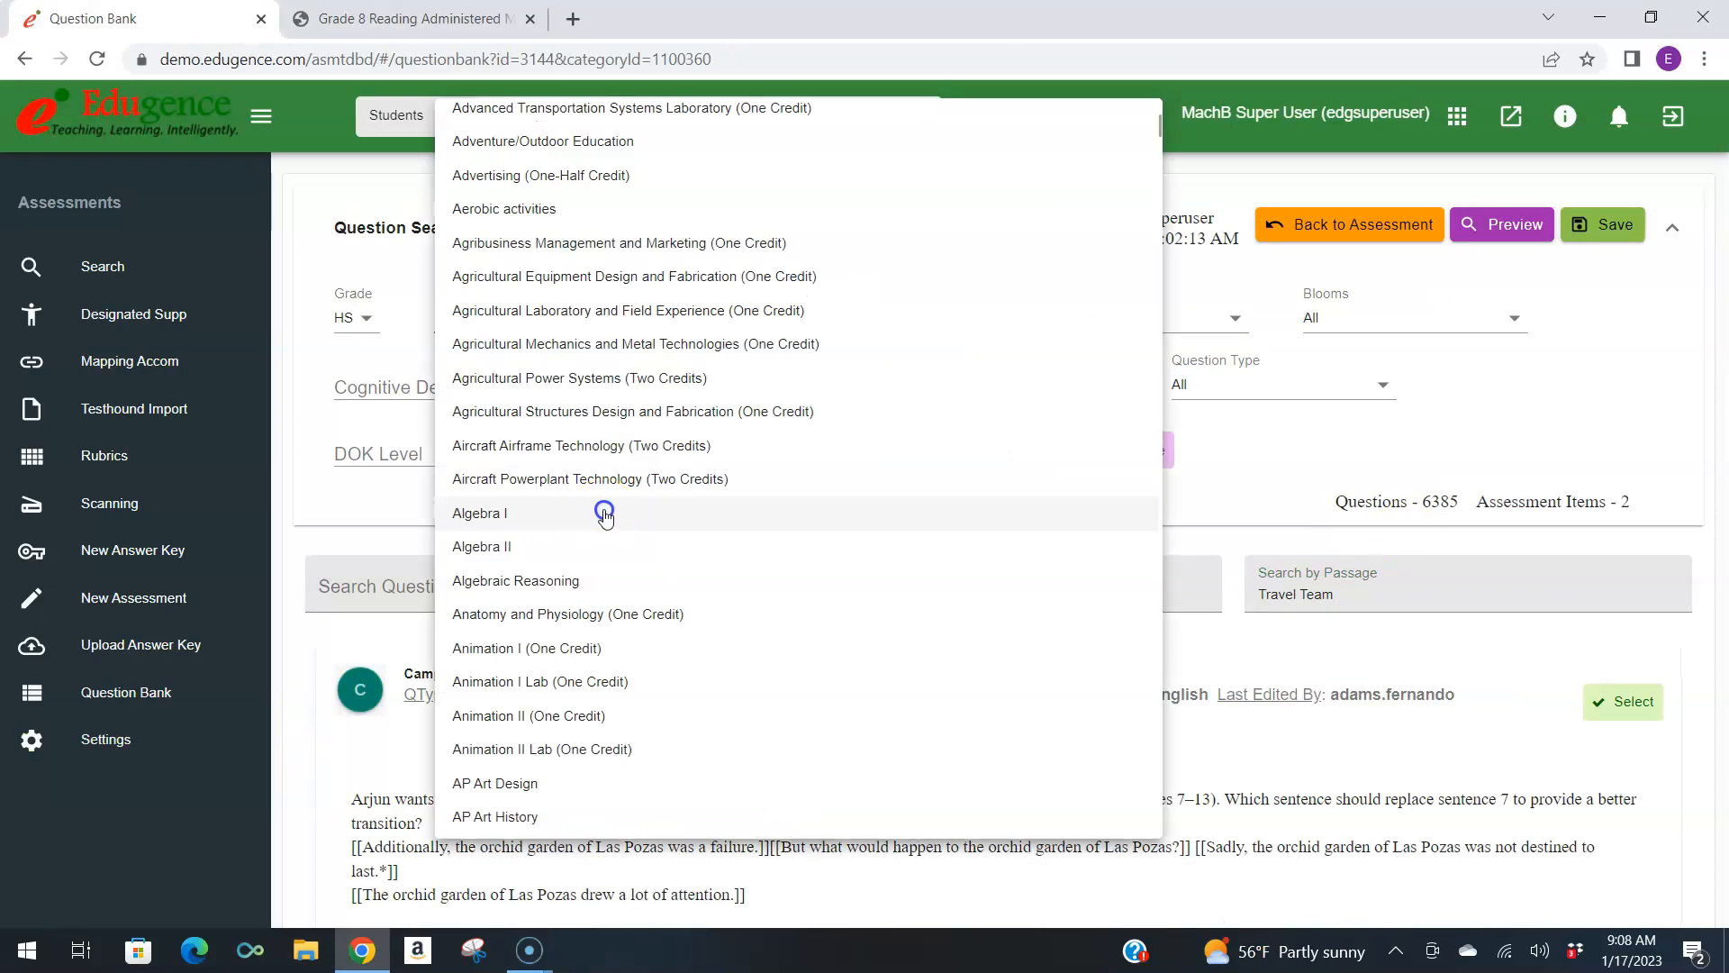
# Set the course filter to Algebra I in the assessment's question selection and run the question search.
pyautogui.click(603, 512)
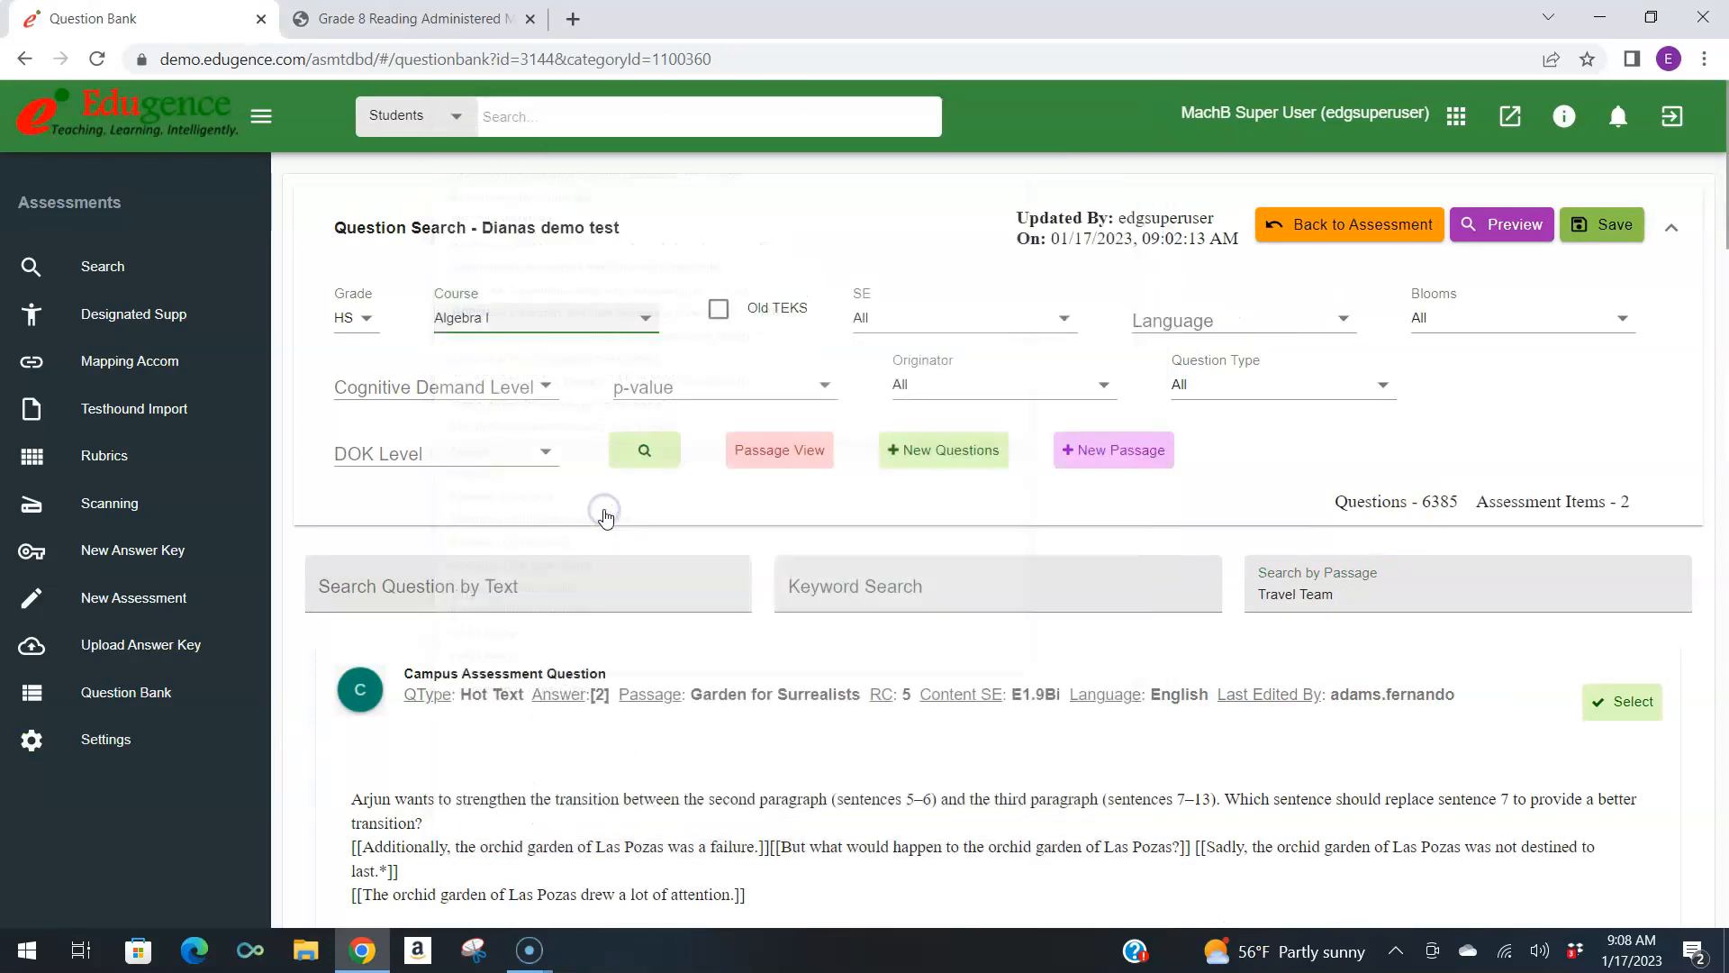
pyautogui.click(639, 461)
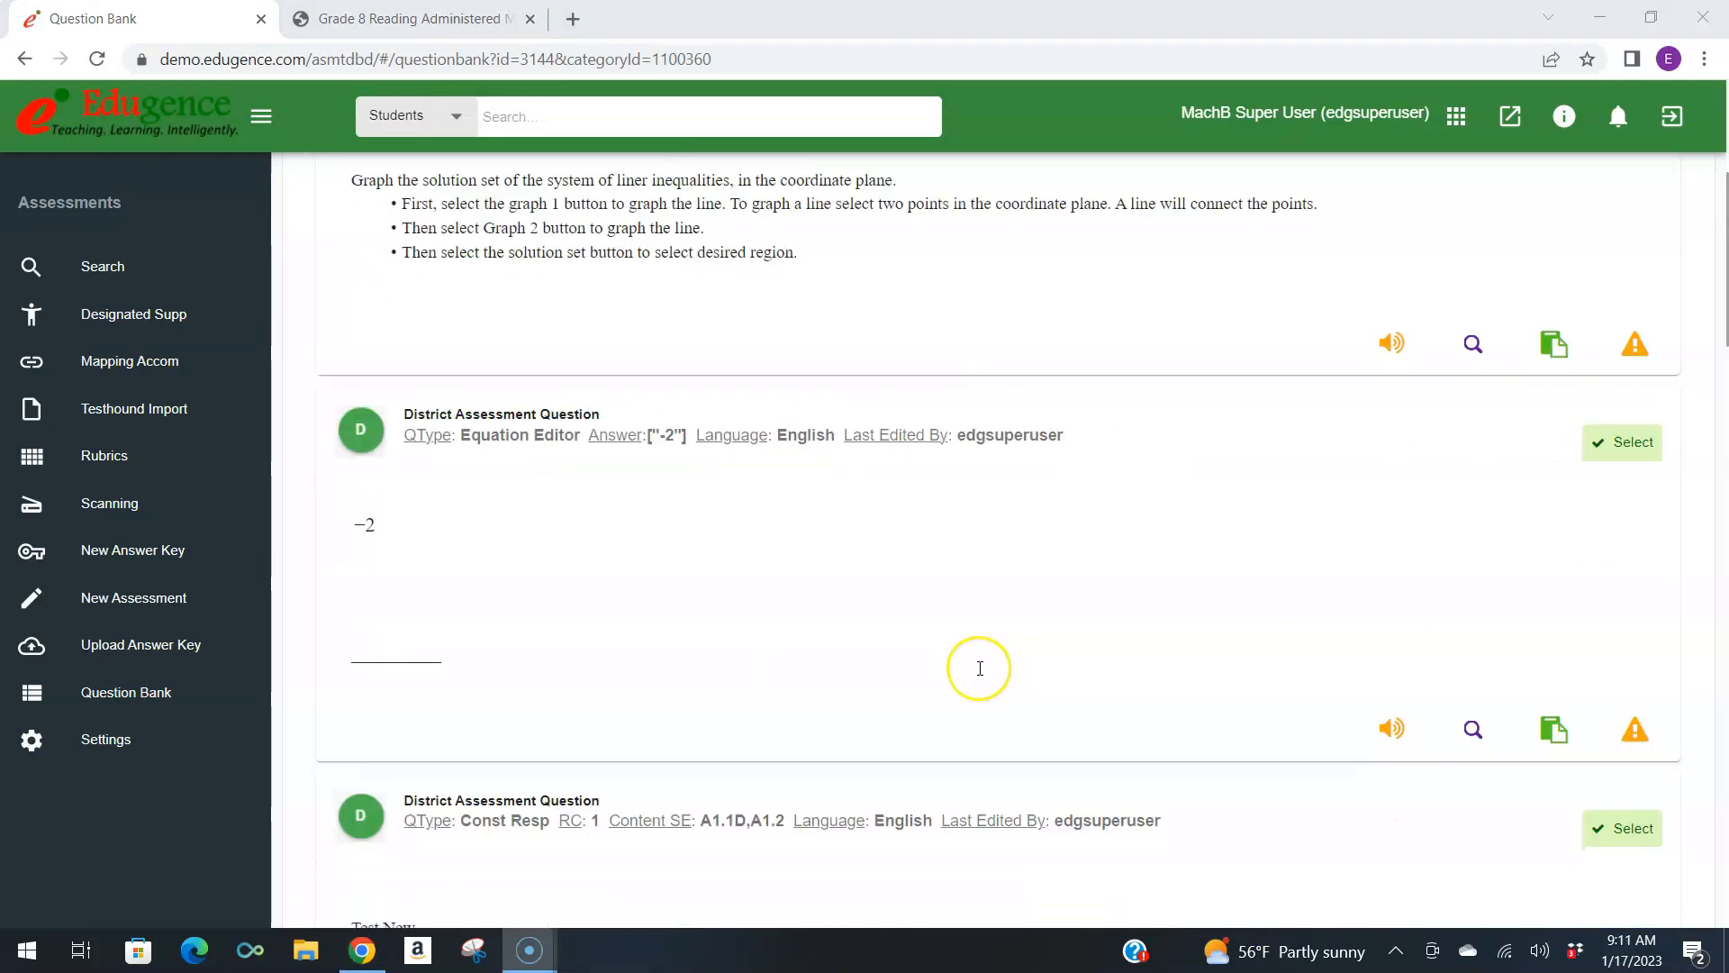
# Open the online preview of the demo test, look through the passage beside the first item and go to item 2.
pyautogui.scroll(4, 979, 668)
pyautogui.scroll(1, 980, 668)
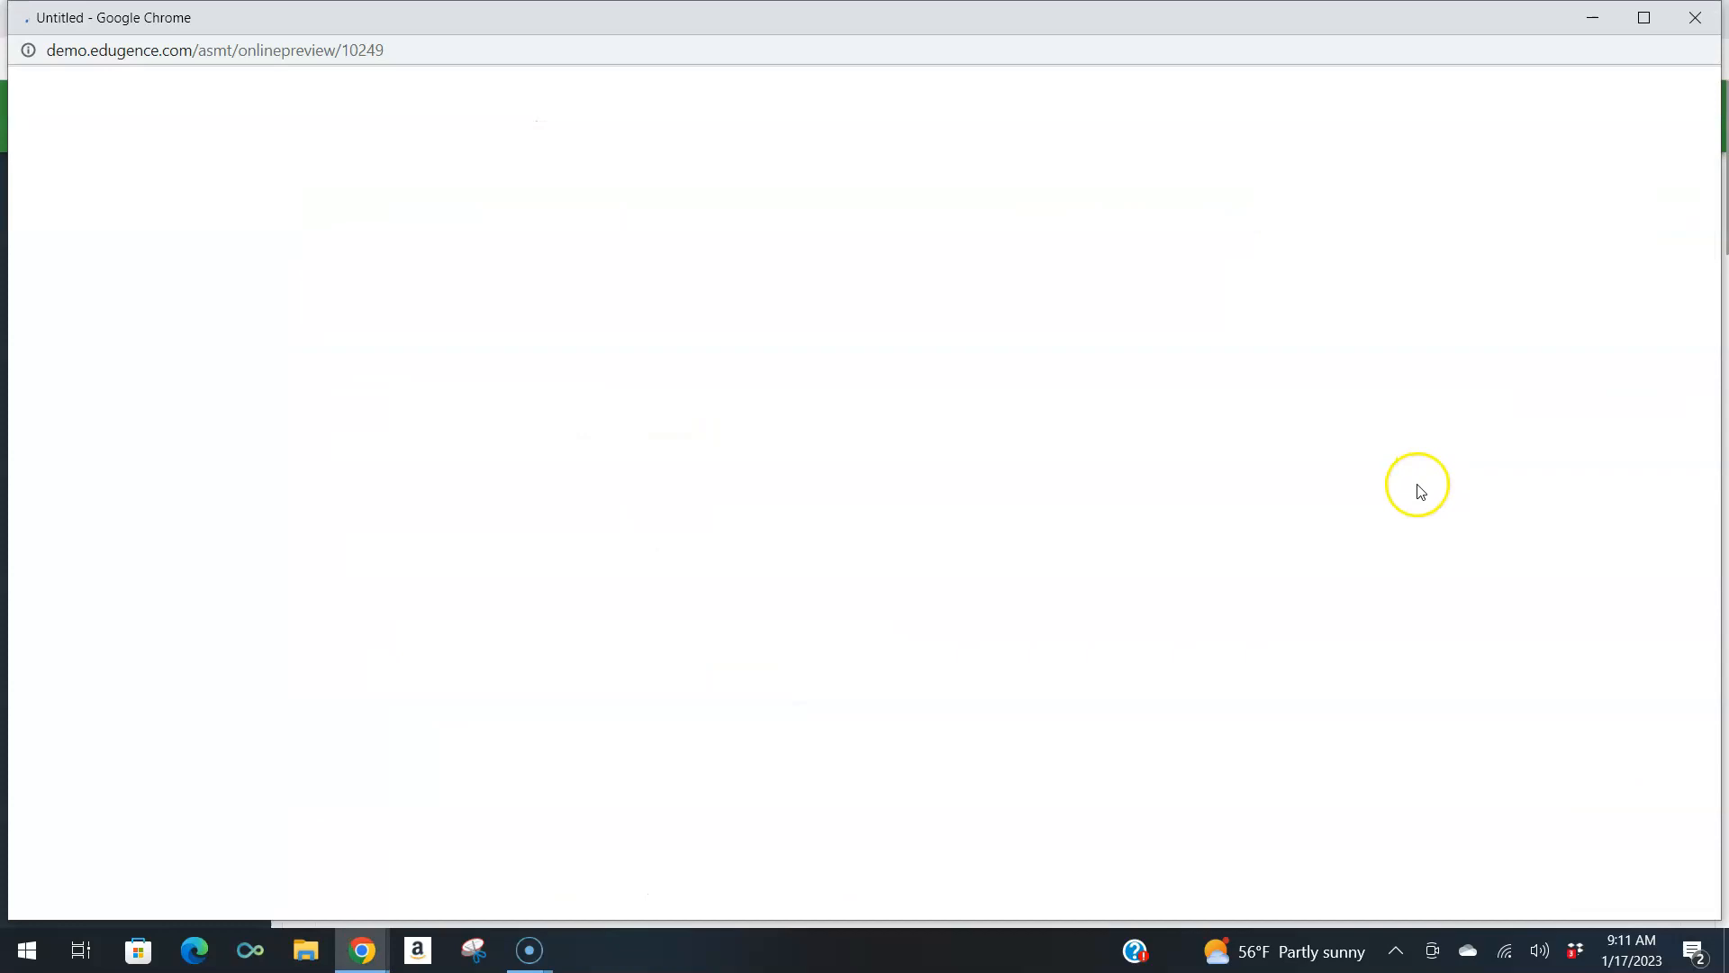
pyautogui.scroll(-4, 541, 646)
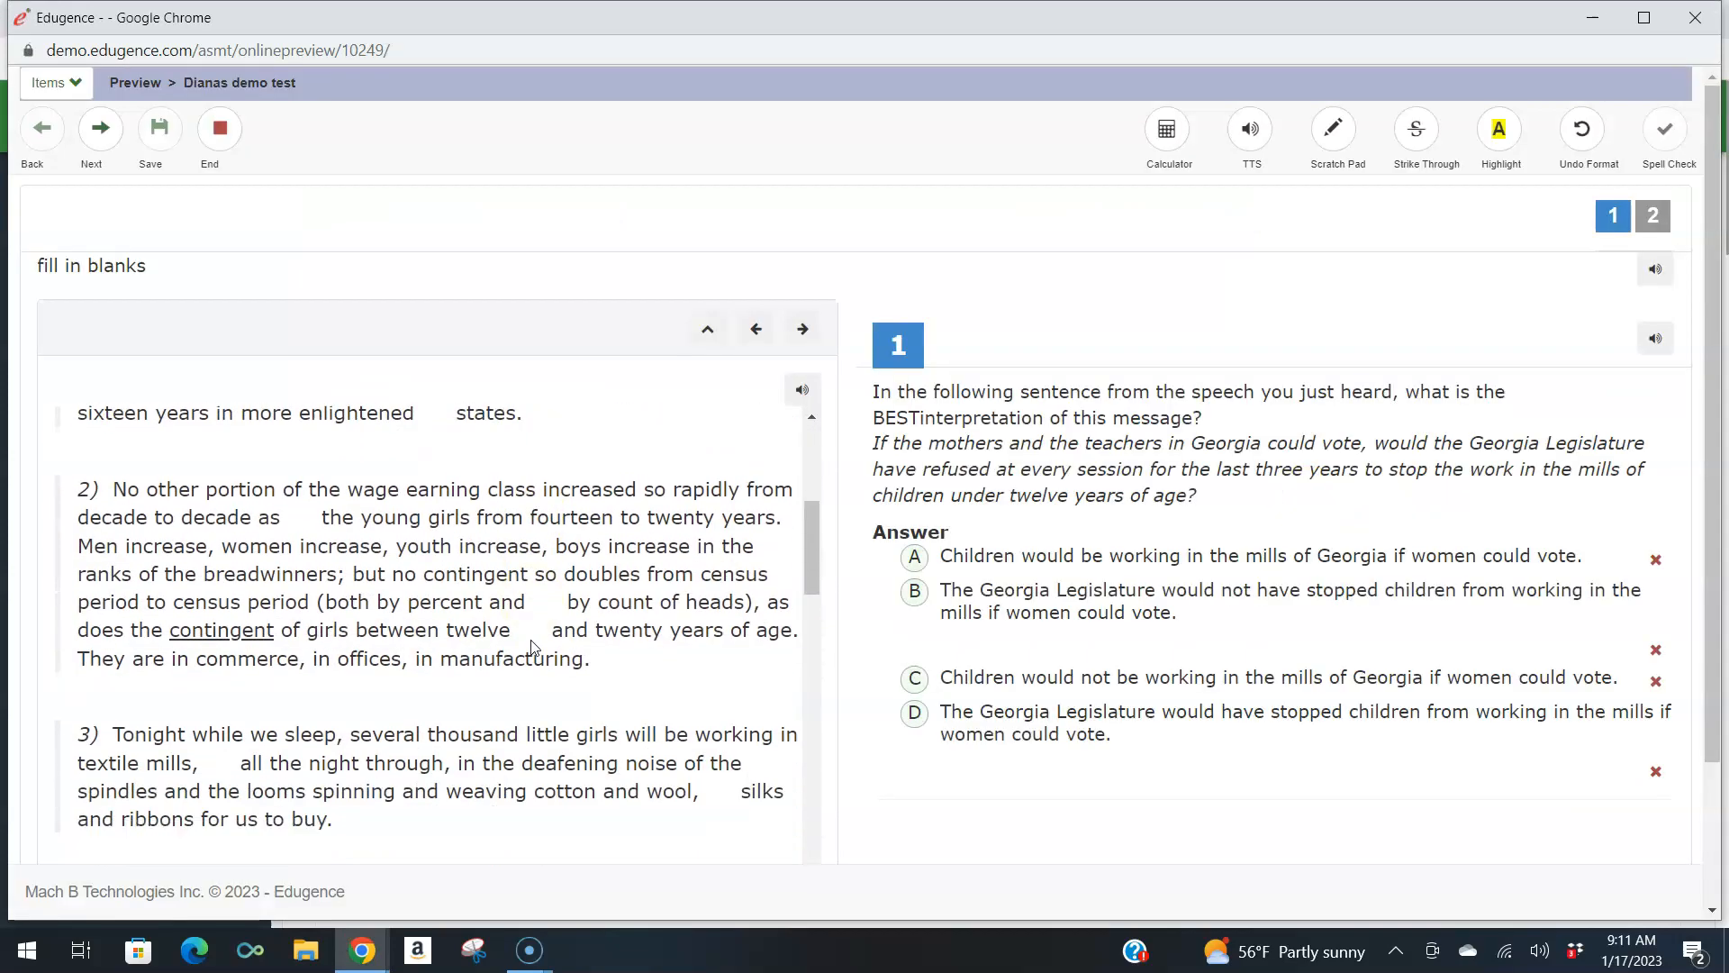
pyautogui.click(1656, 217)
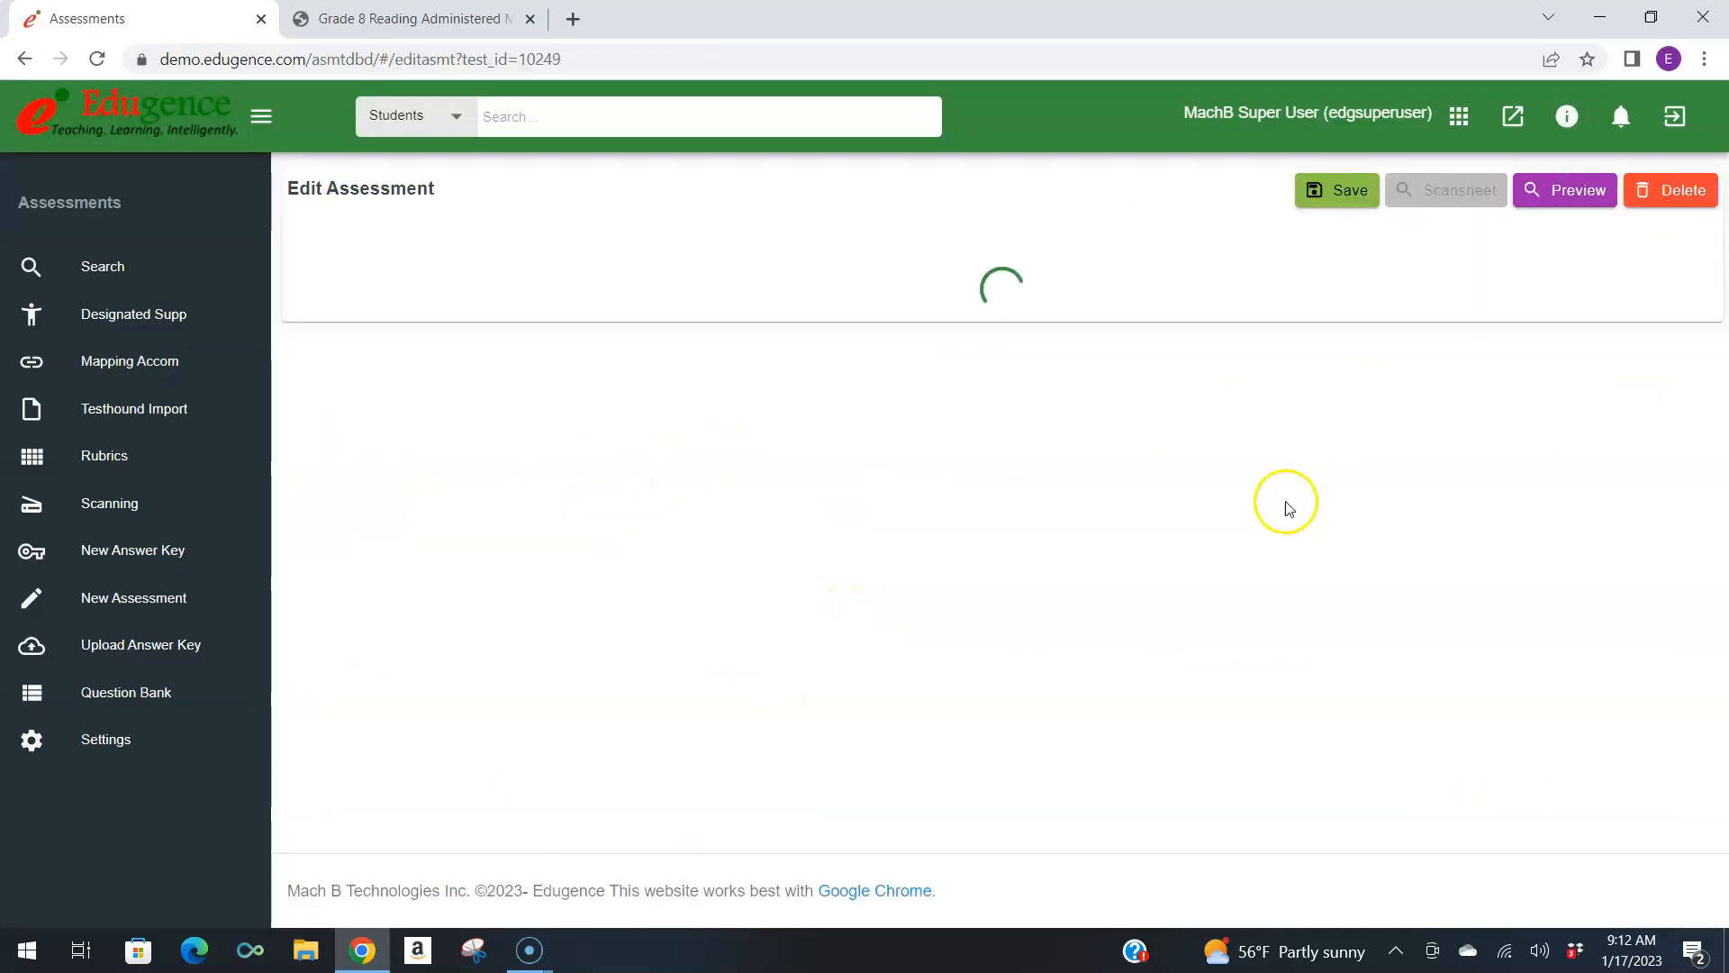
# Move the constructed-response question ahead of the multiple-choice question in the assessment and save the new order.
pyautogui.moveTo(536, 525); pyautogui.dragTo(549, 487)
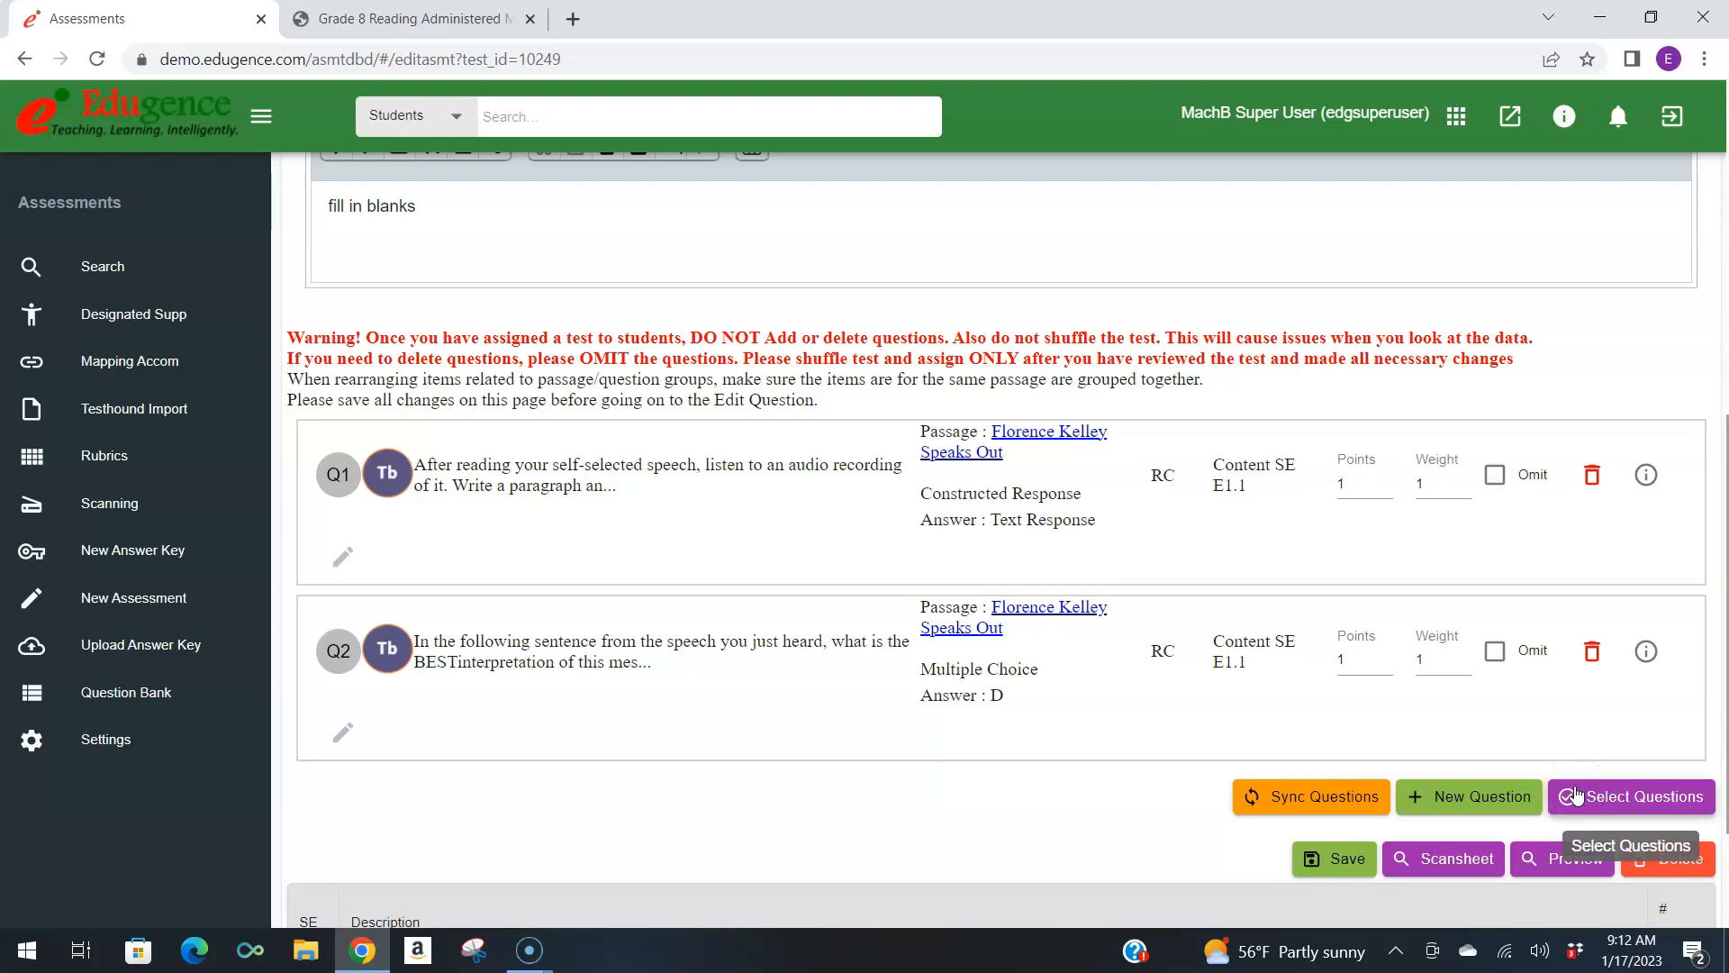
pyautogui.click(1335, 860)
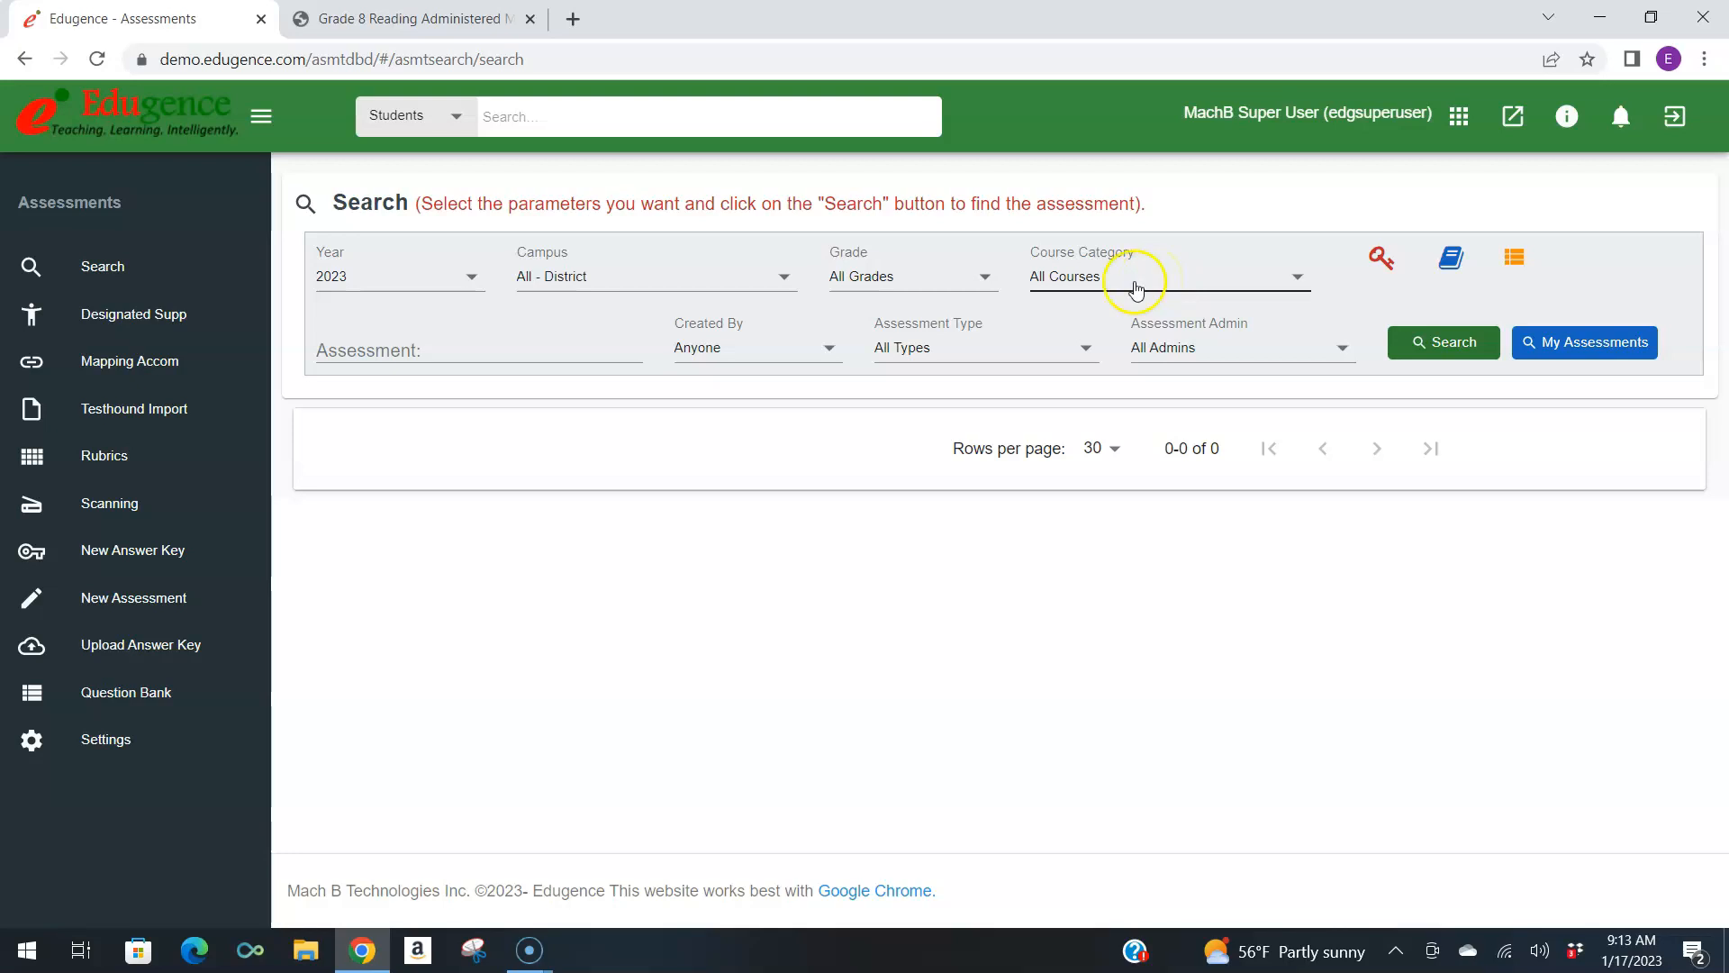
# List the 2023 district assessments for grade HS and course category English I.
pyautogui.click(1561, 343)
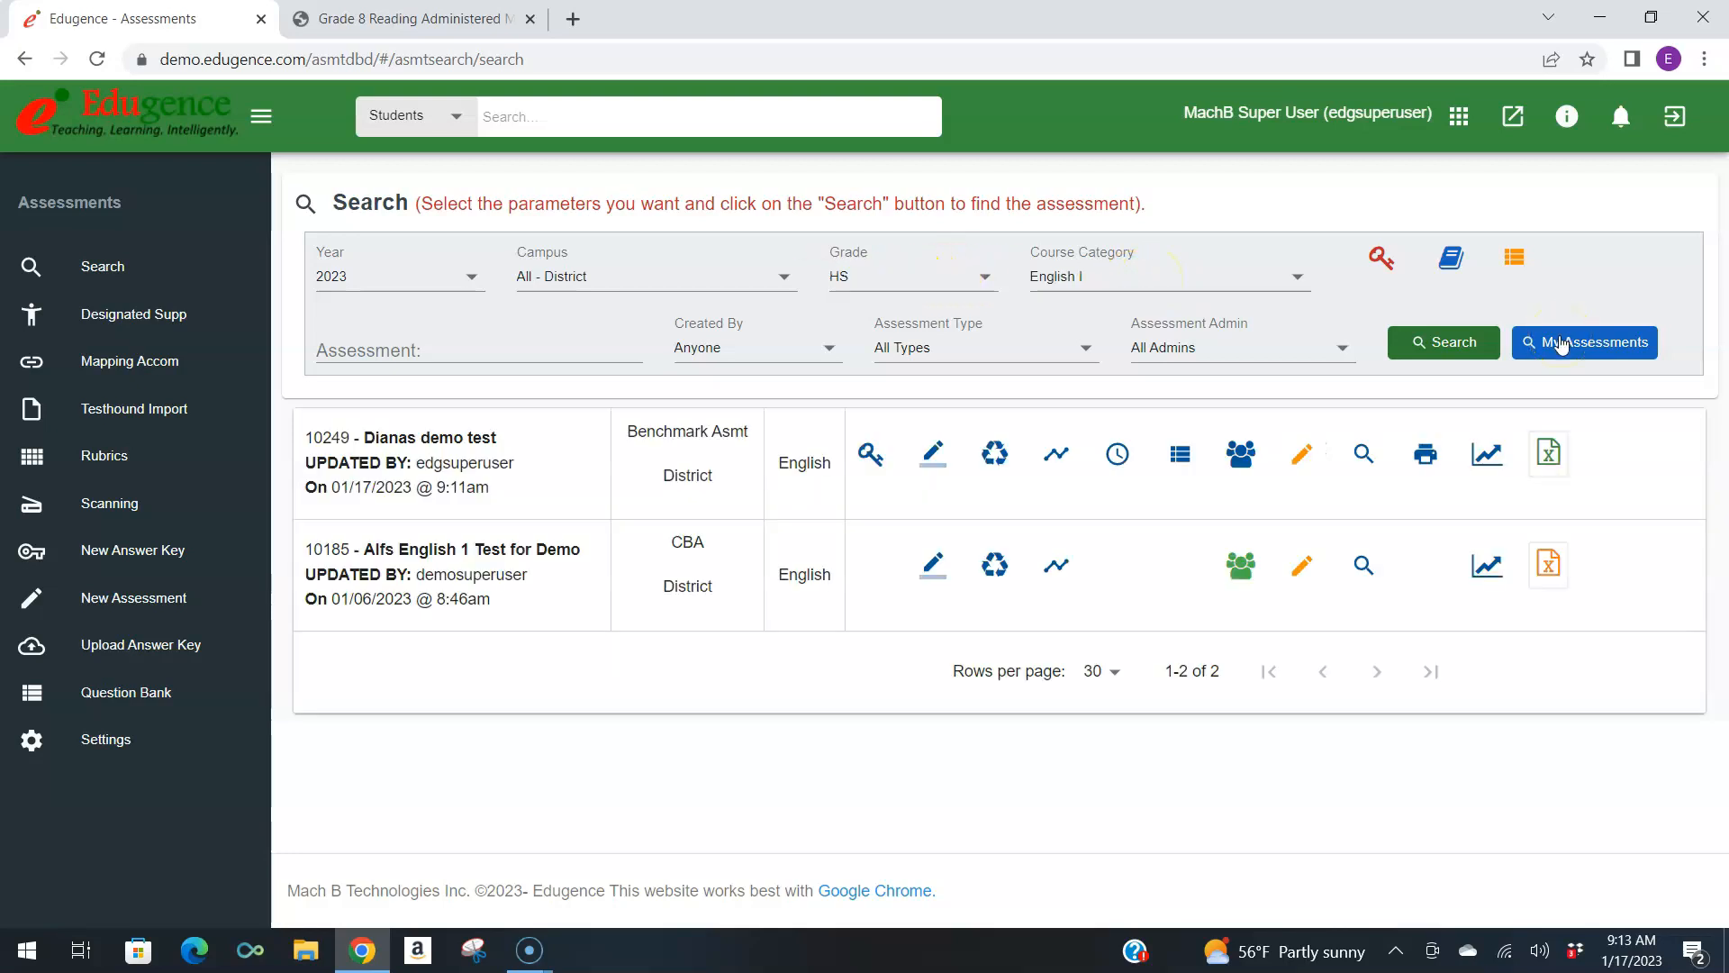